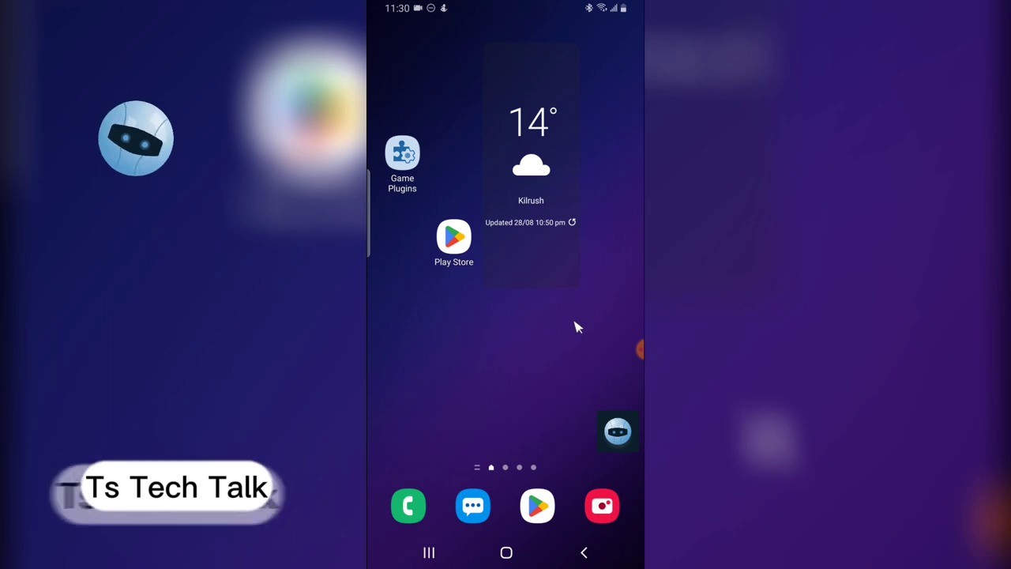
# Check WhatsApp's app size in the browser's "whatsapp android app size" search results and return to the home screen.
pyautogui.hotkey('alt', 'Tab')
pyautogui.click(574, 327)
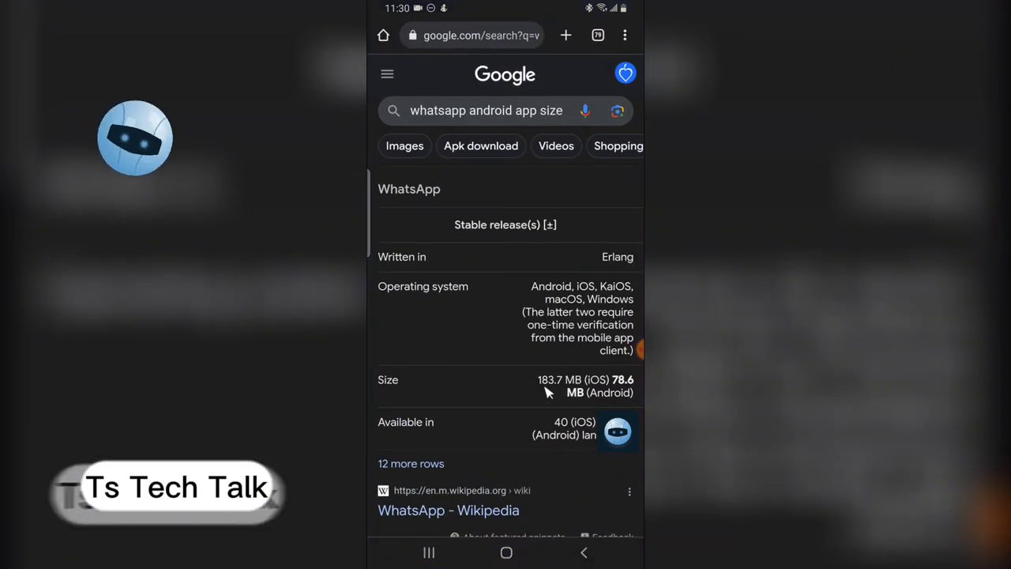
pyautogui.click(506, 552)
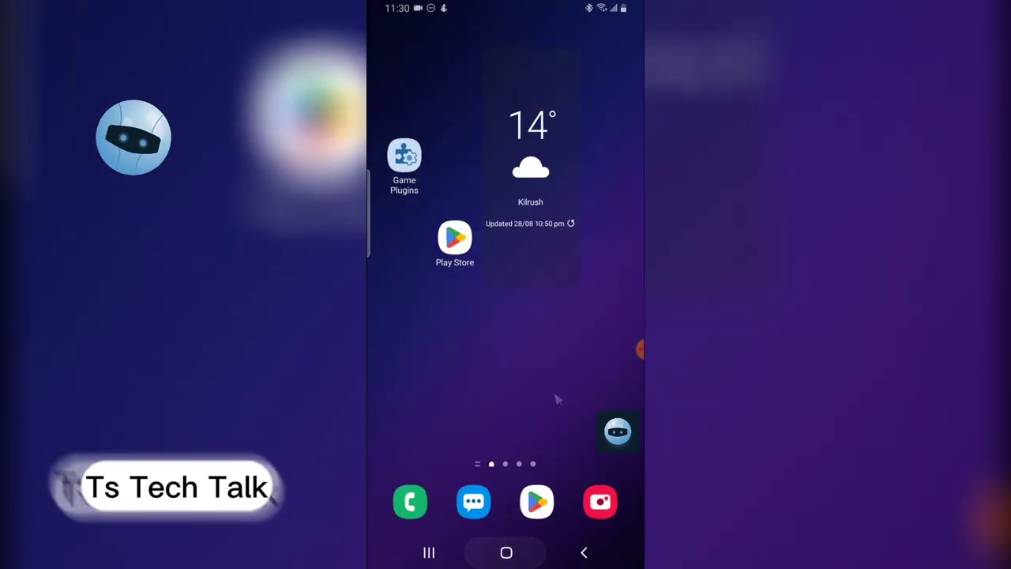
# Open the phone's Settings and go to the list of installed apps.
pyautogui.moveTo(505, 411); pyautogui.dragTo(506, 198)
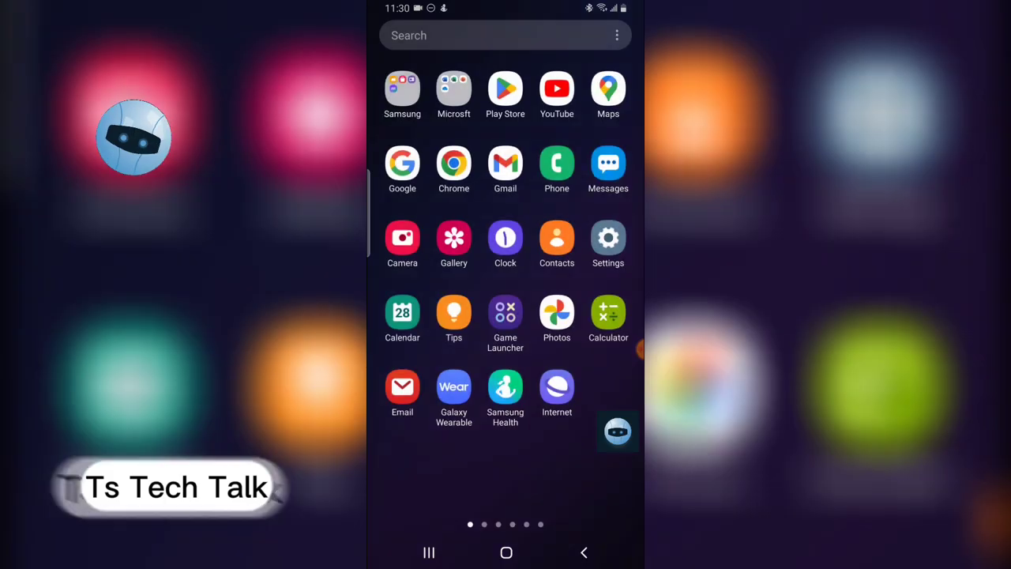
pyautogui.click(609, 238)
pyautogui.click(588, 202)
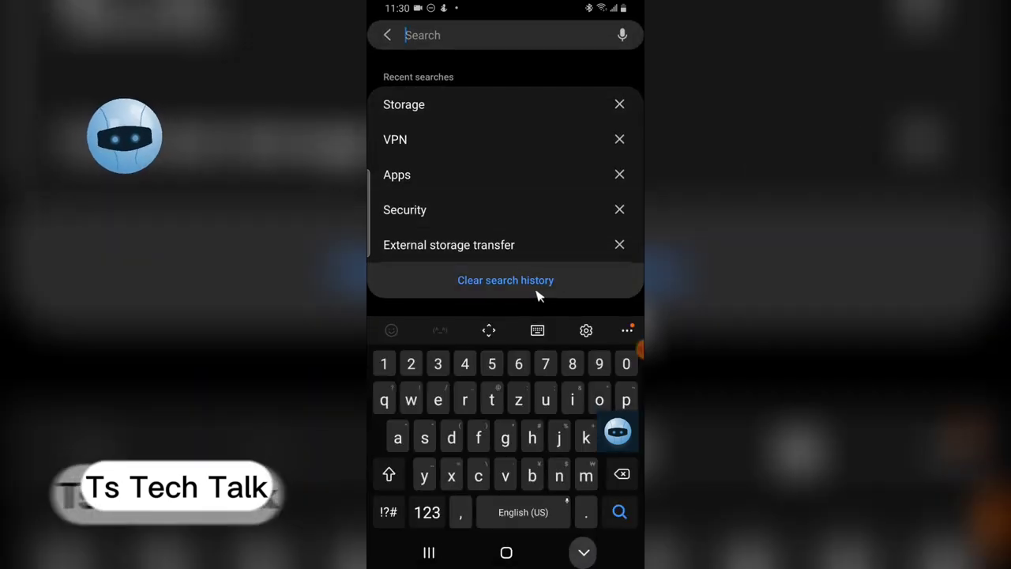
pyautogui.press('Escape')
pyautogui.scroll(-5, 537, 294)
pyautogui.scroll(-8, 562, 449)
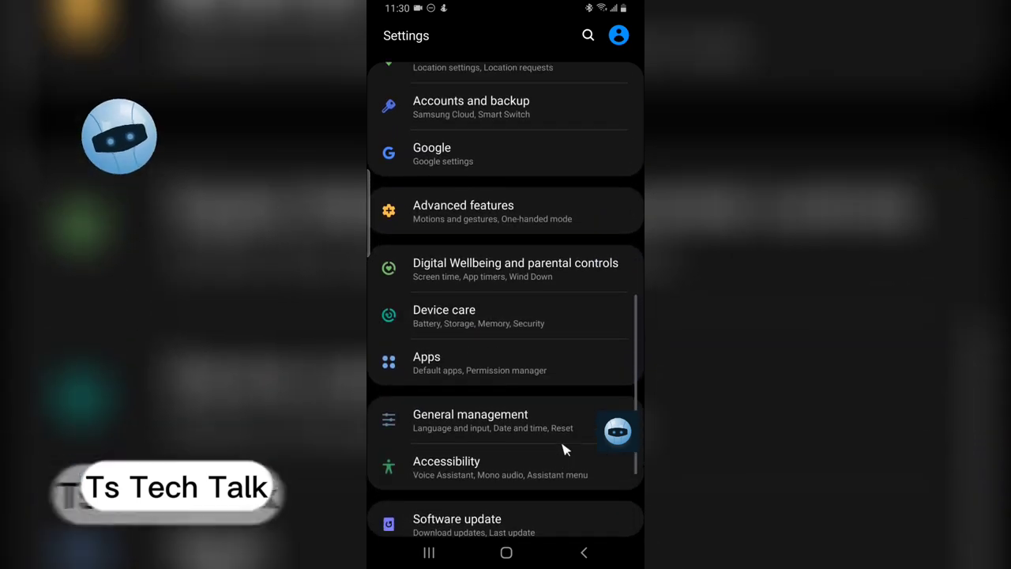
pyautogui.press('Down')
pyautogui.press('Return')
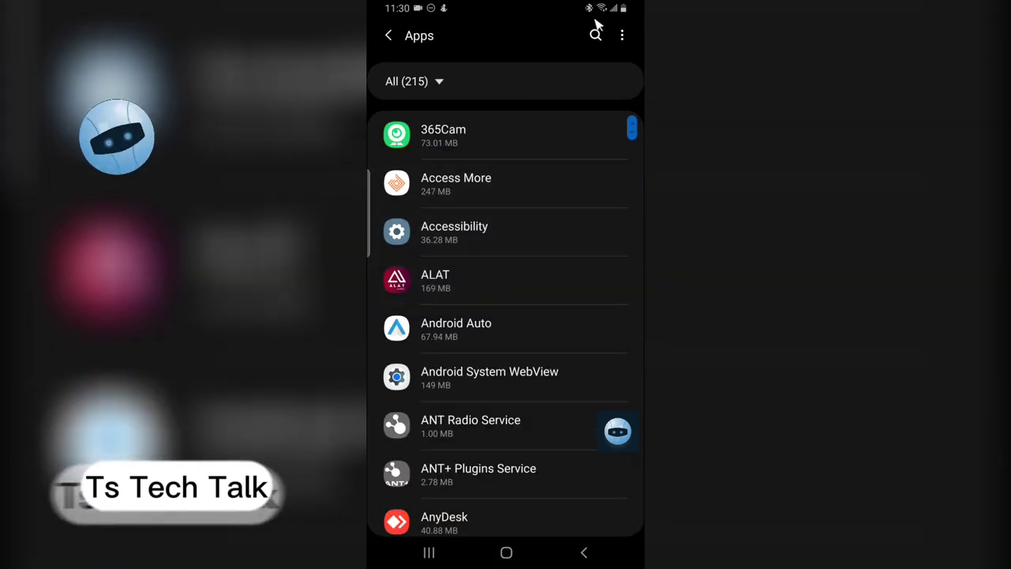
# Search the installed apps for "wha" and open WhatsApp's App info page.
pyautogui.click(595, 35)
pyautogui.write('wha')
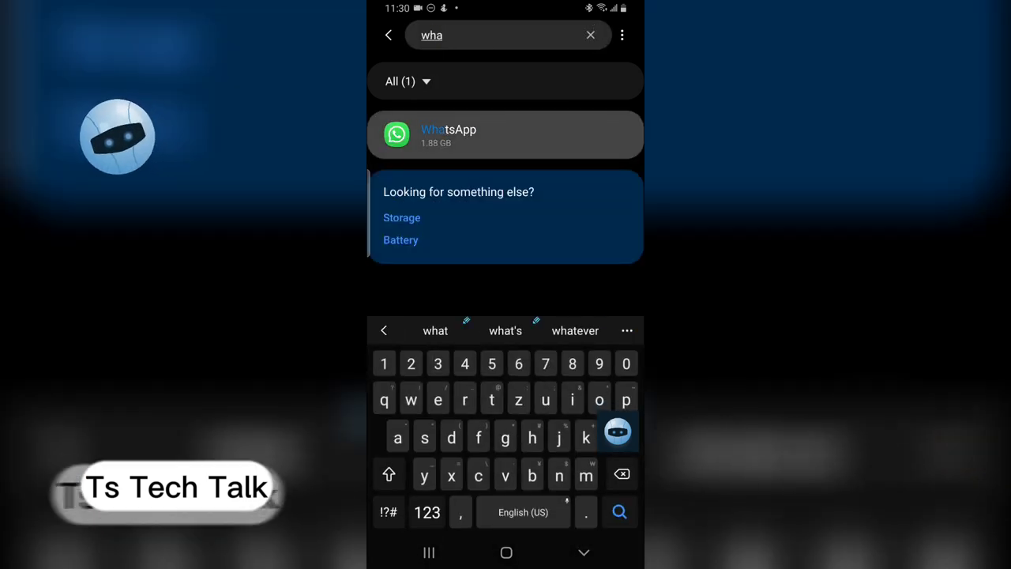
pyautogui.click(449, 134)
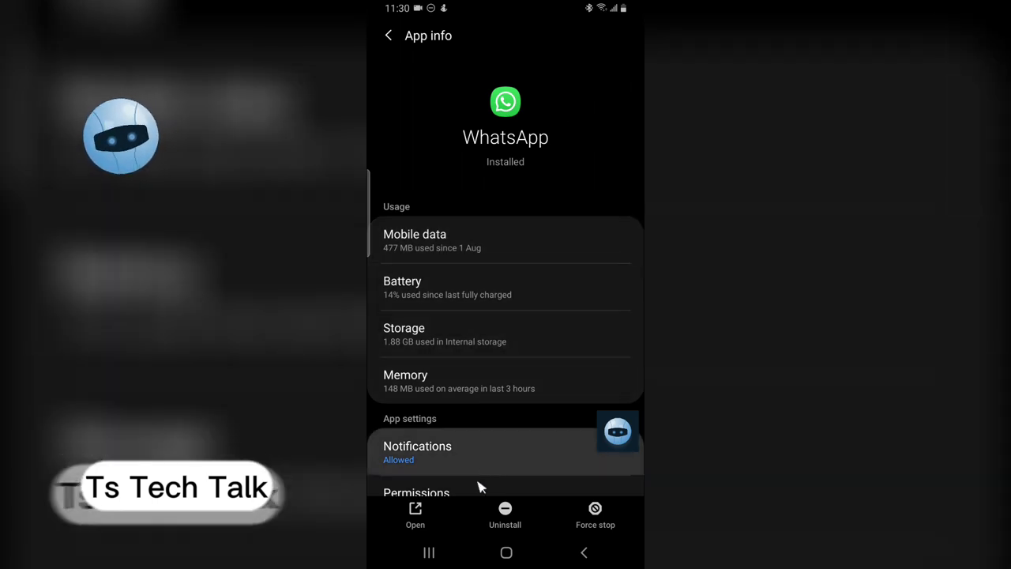
# Highlight WhatsApp's listed size in the browser's search results and return to its App info page.
pyautogui.click(430, 552)
pyautogui.click(522, 341)
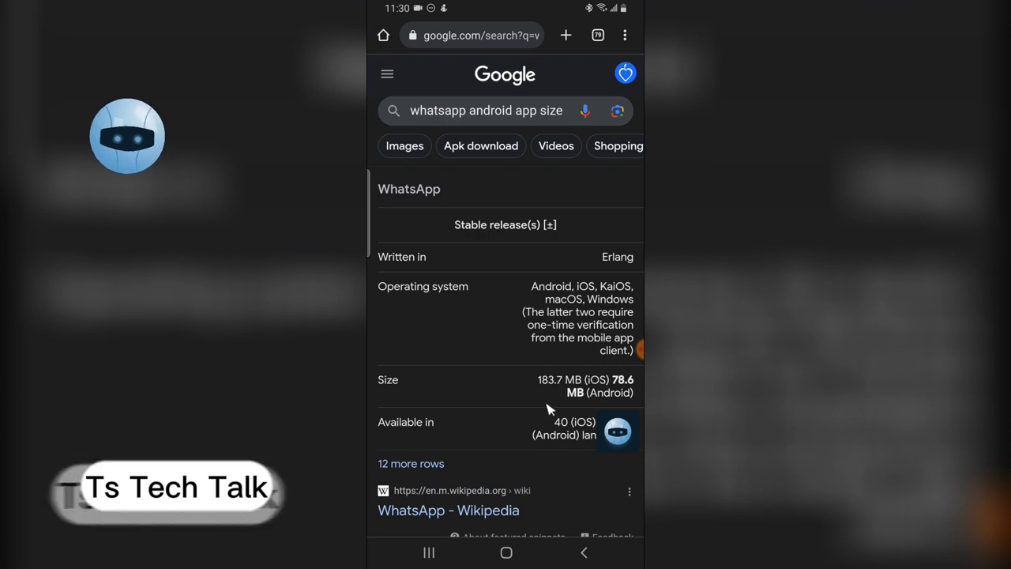
pyautogui.moveTo(536, 380); pyautogui.dragTo(634, 380)
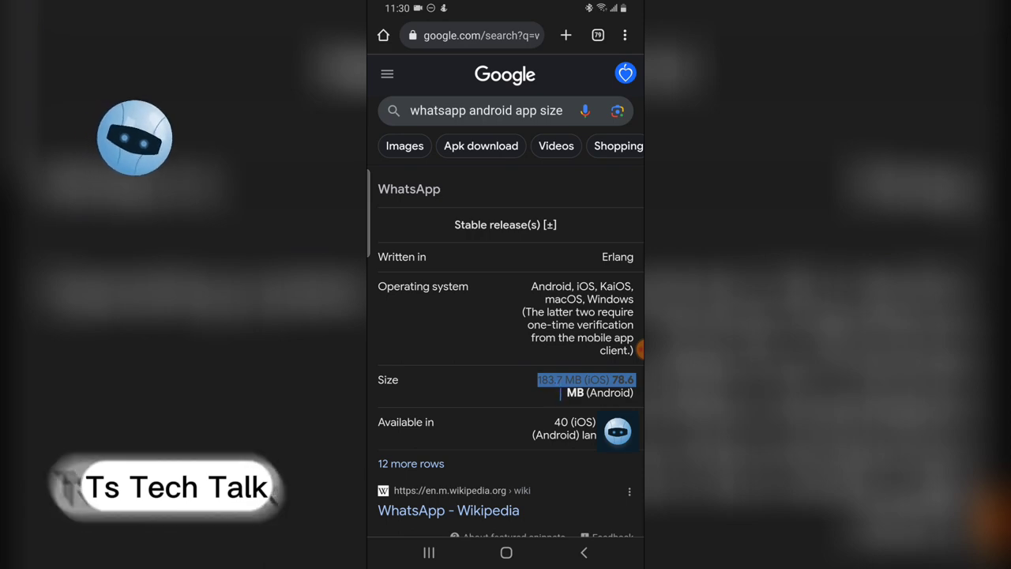
pyautogui.click(429, 552)
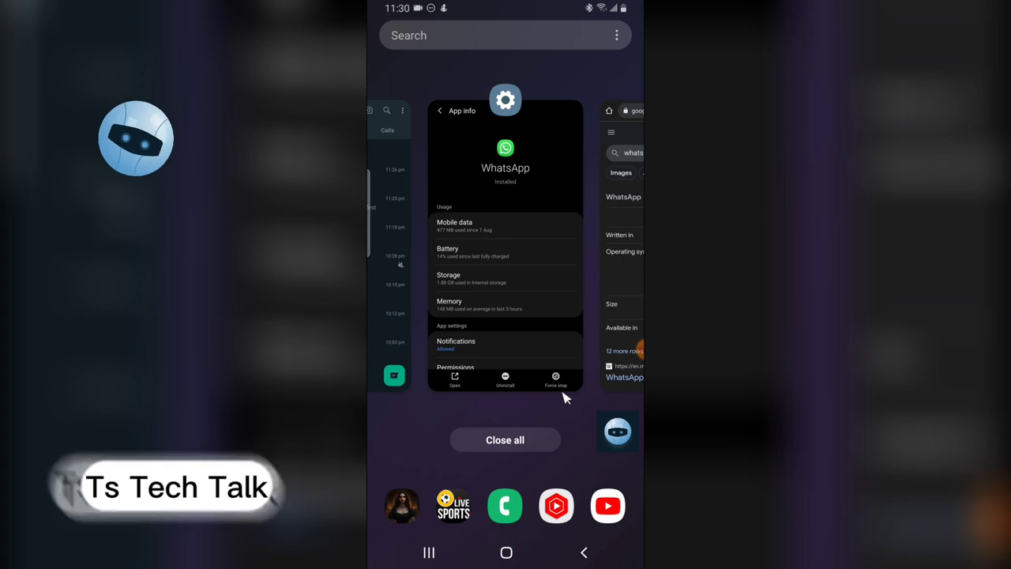
pyautogui.click(563, 393)
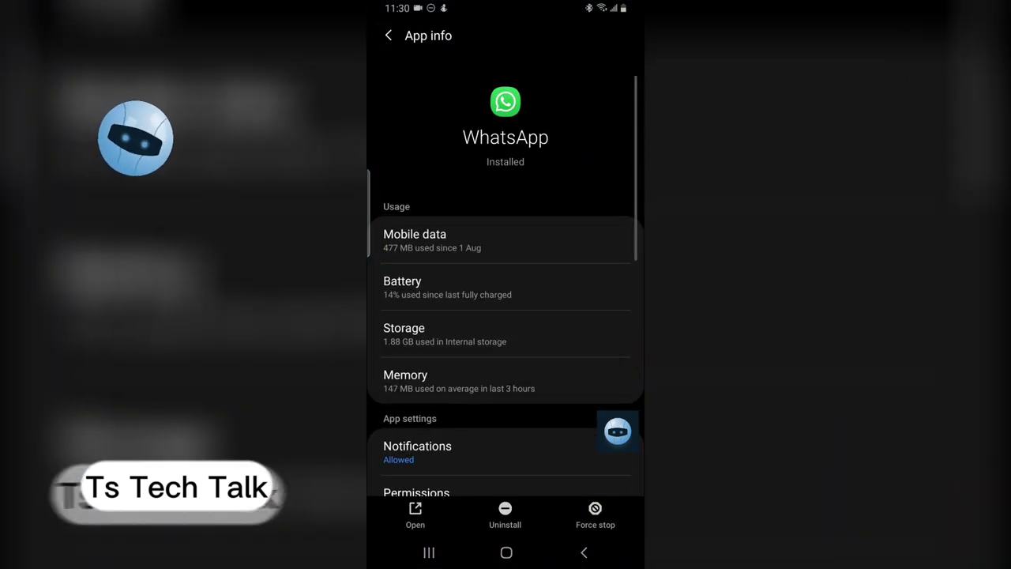
# Switch to WhatsApp and open its own Settings page.
pyautogui.click(428, 552)
pyautogui.moveTo(442, 253); pyautogui.dragTo(624, 253)
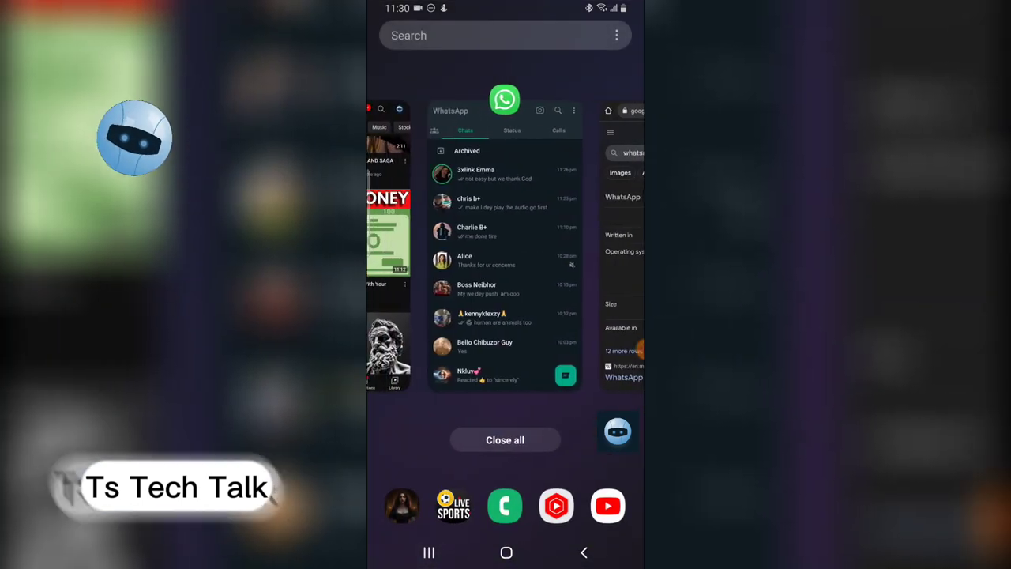
pyautogui.click(565, 372)
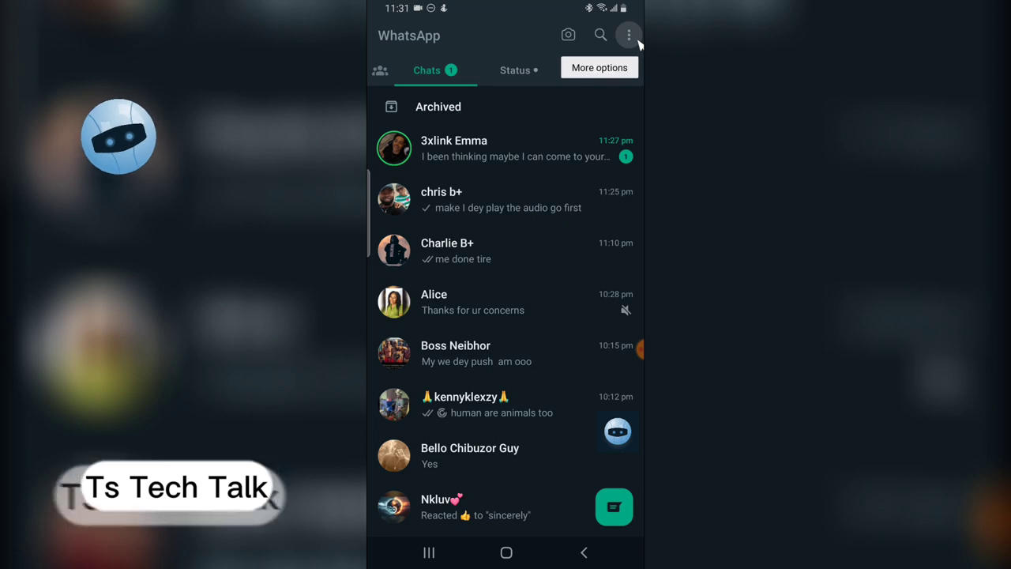
pyautogui.click(628, 34)
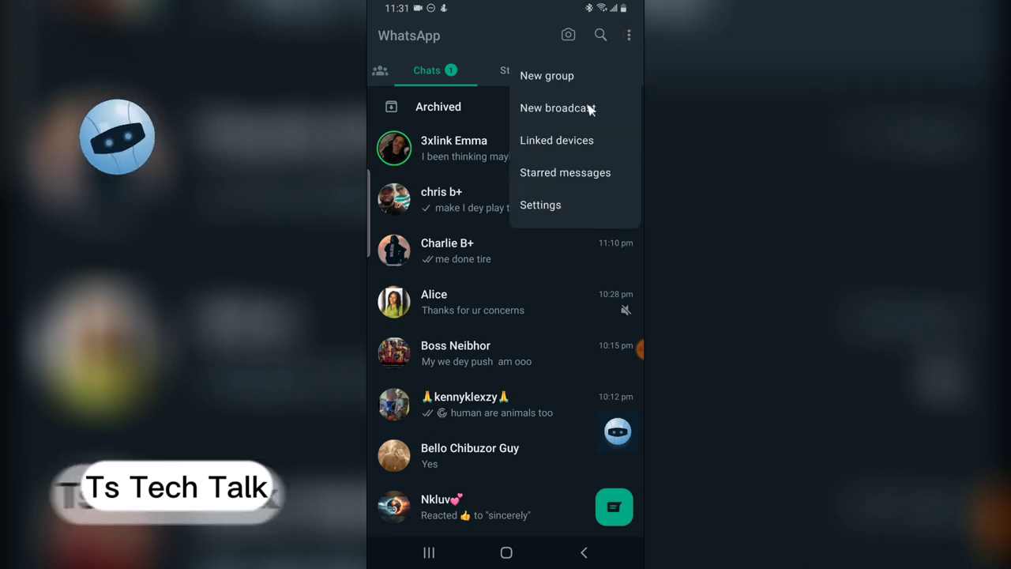
pyautogui.click(589, 205)
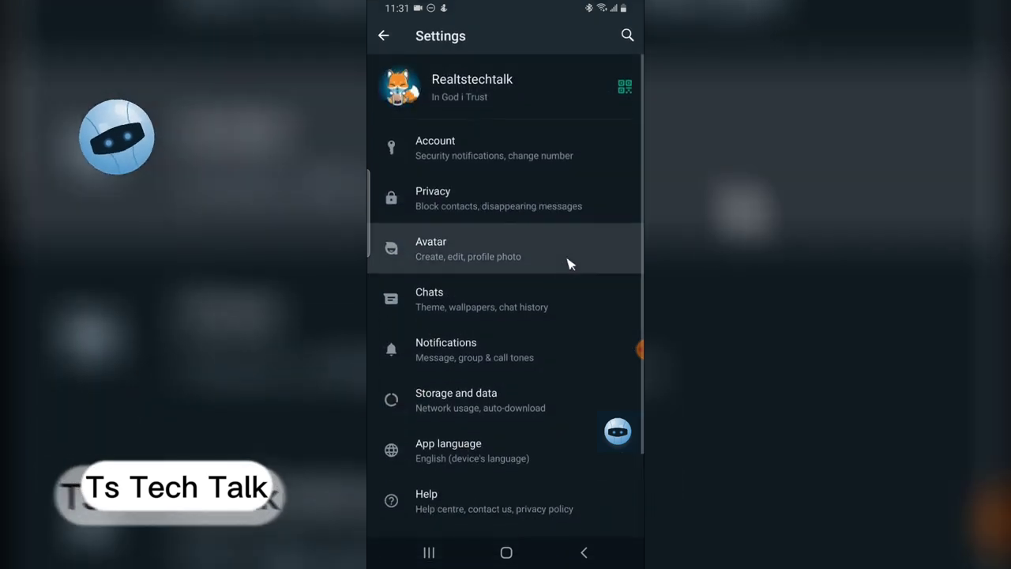
# Return to WhatsApp's App info page in the phone settings to review its storage usage.
pyautogui.hotkey('alt', 'Tab')
pyautogui.click(566, 261)
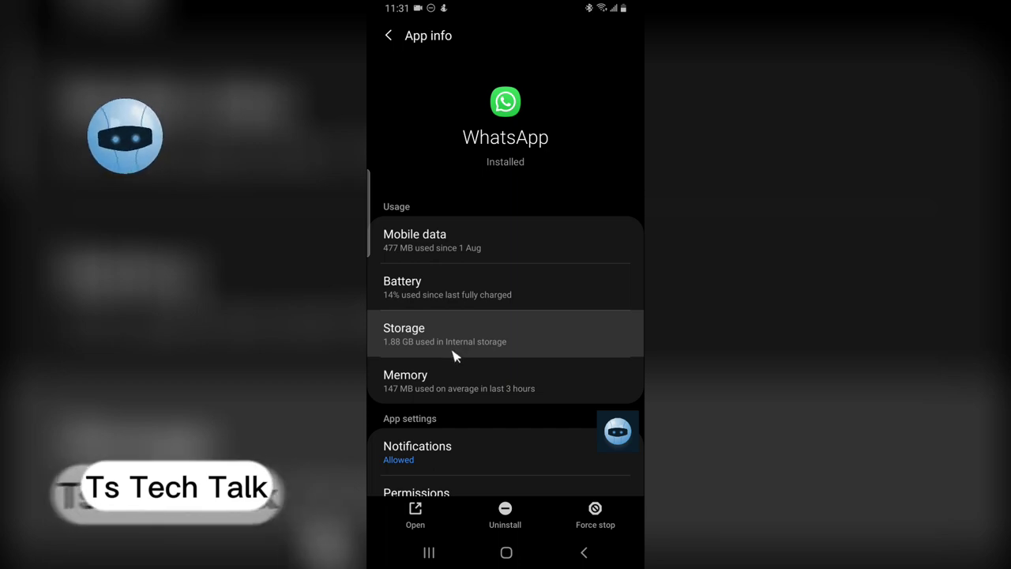
pyautogui.hotkey('alt', 'h')
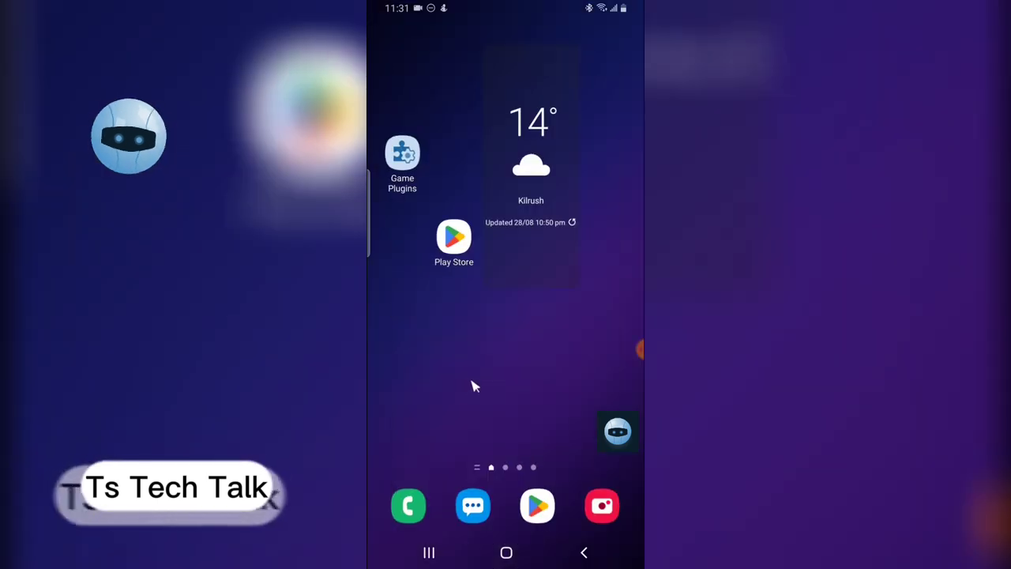
pyautogui.hotkey('alt', 's')
pyautogui.click(480, 378)
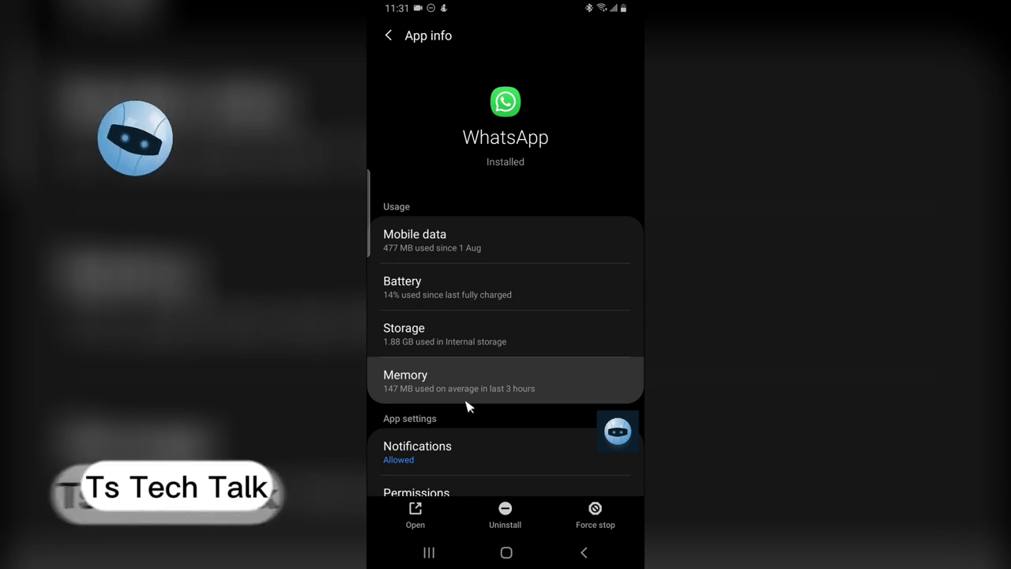
# Switch to WhatsApp and open Manage storage within its Storage and data settings.
pyautogui.click(436, 552)
pyautogui.click(460, 335)
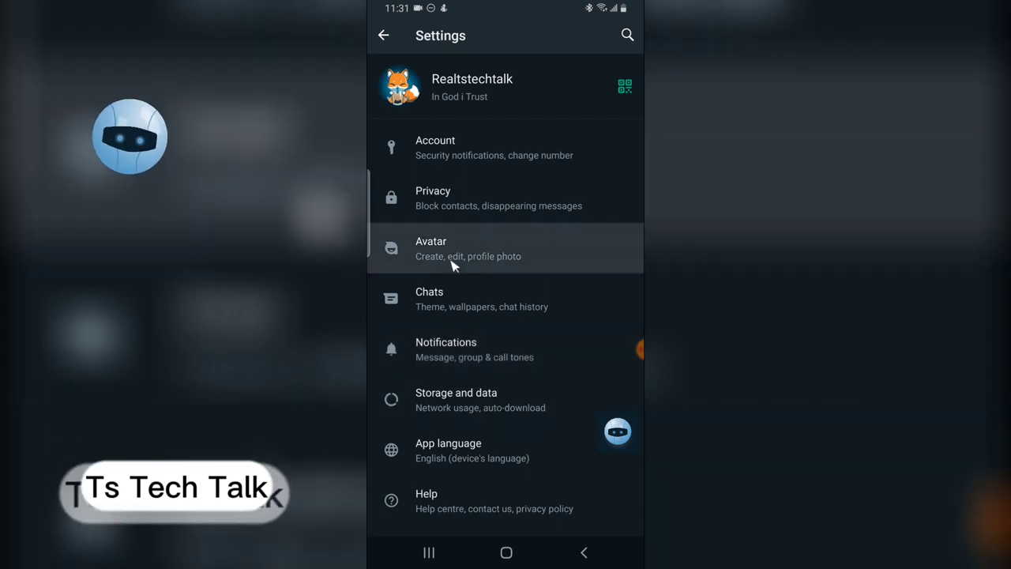
pyautogui.rightClick(454, 264)
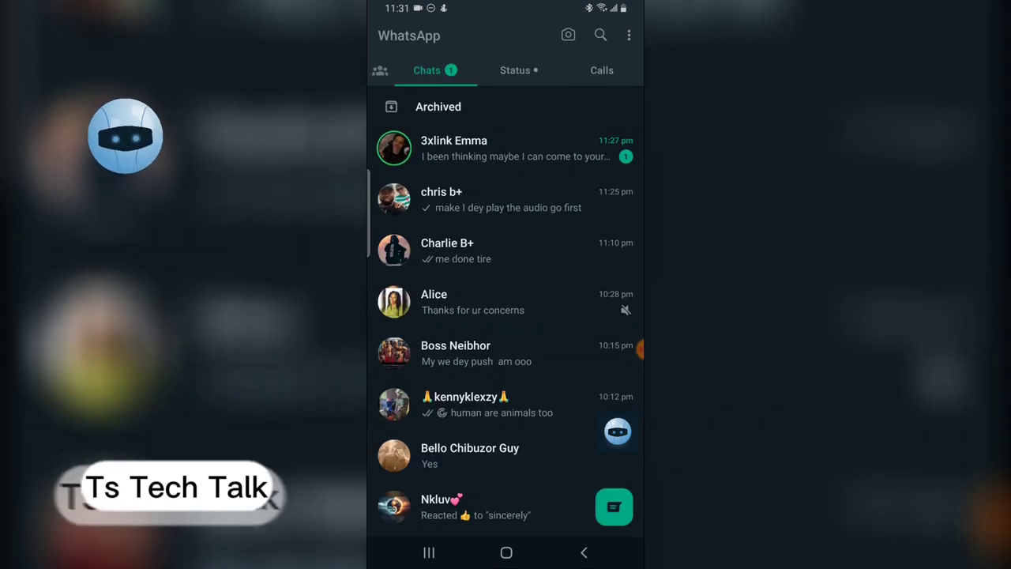
pyautogui.click(629, 35)
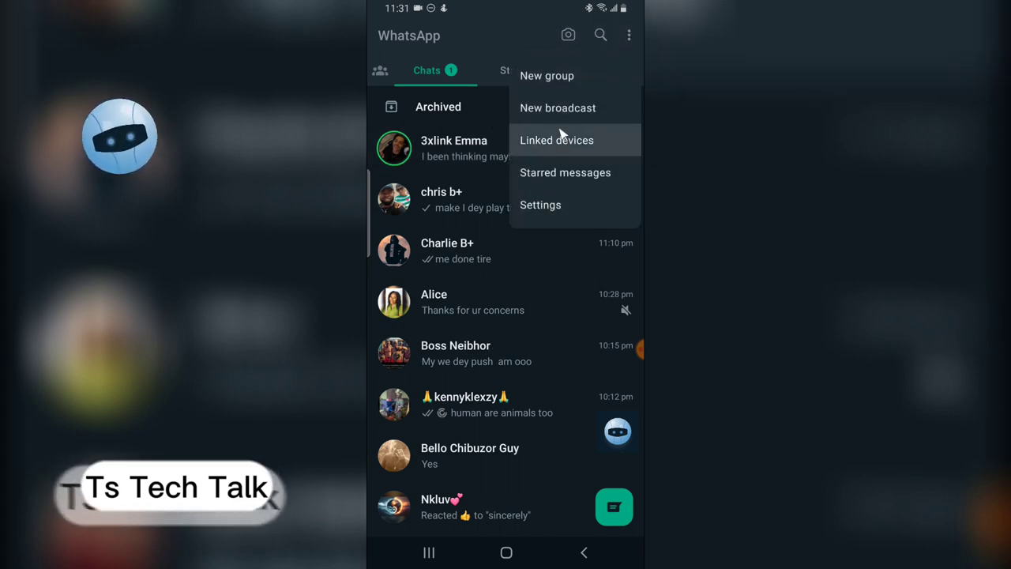
pyautogui.click(561, 205)
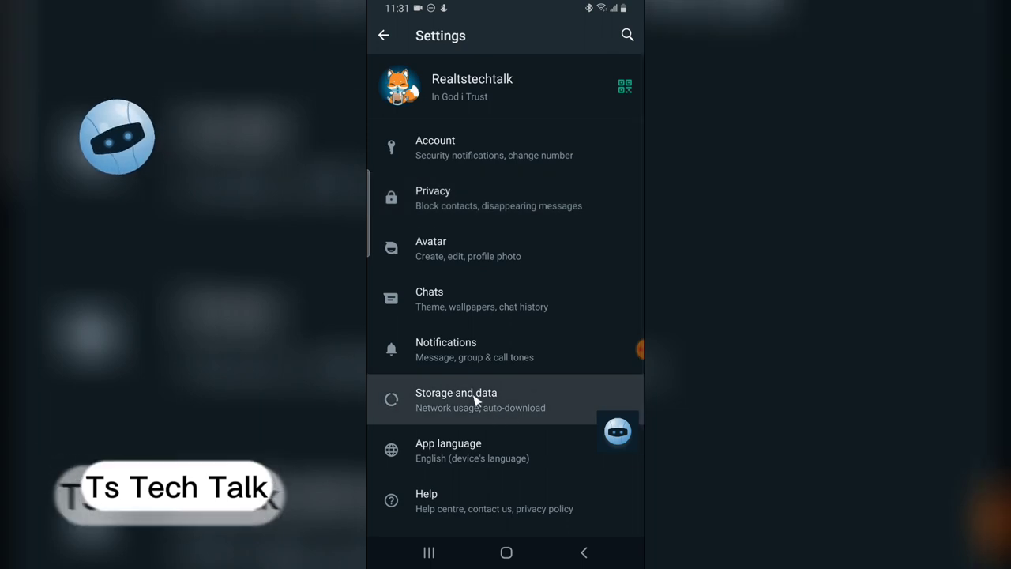
pyautogui.click(483, 408)
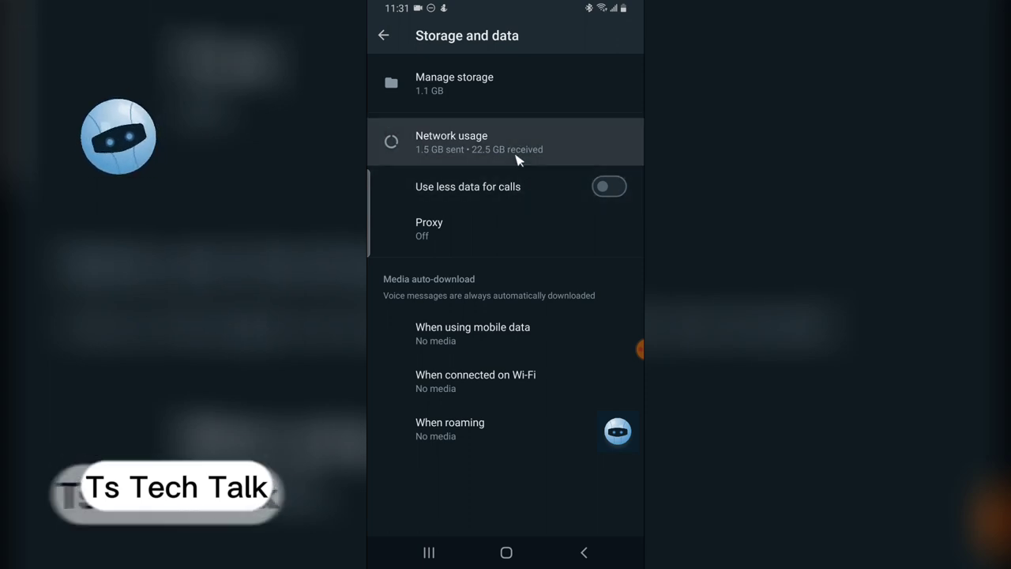
pyautogui.click(478, 97)
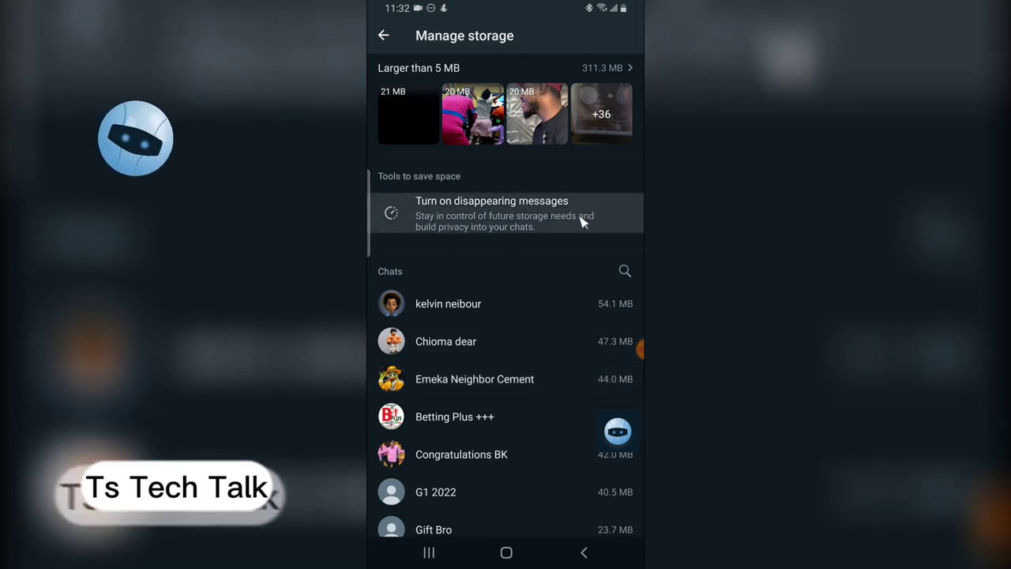
# Look through the chats by storage size and open the stored items of the 20.8 MB chat.
pyautogui.scroll(-15, 533, 368)
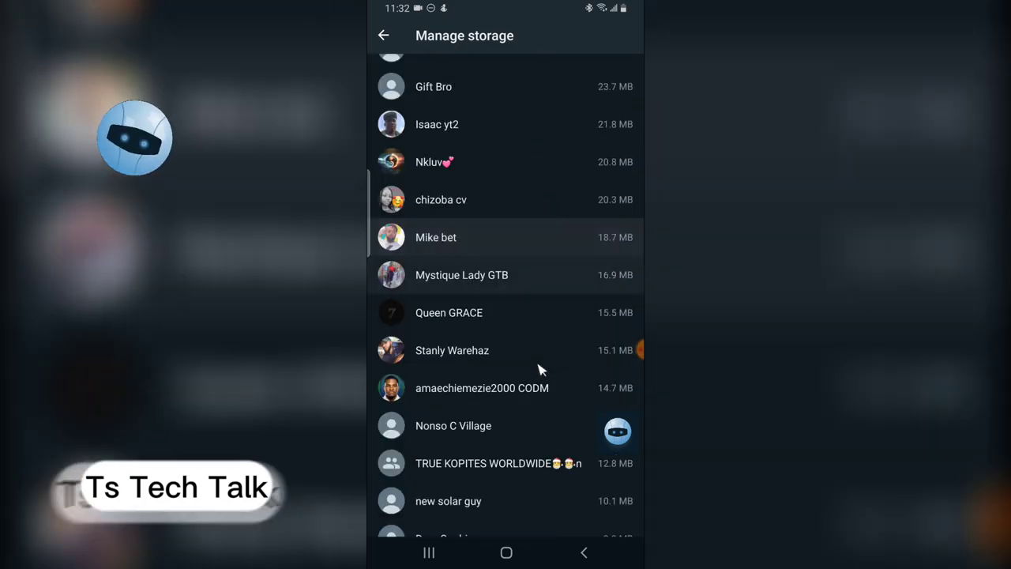
pyautogui.scroll(-15, 541, 370)
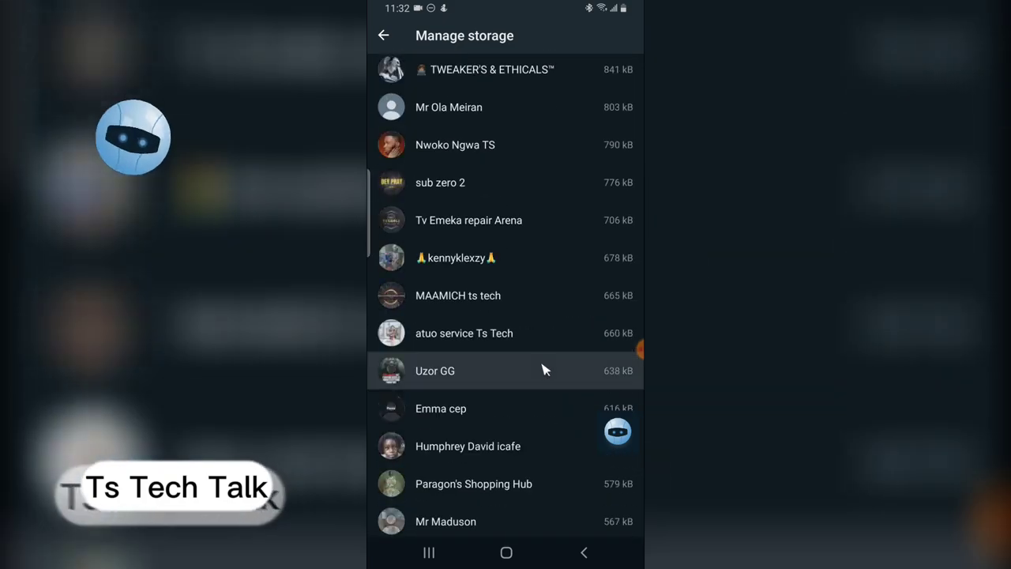
pyautogui.scroll(20, 545, 365)
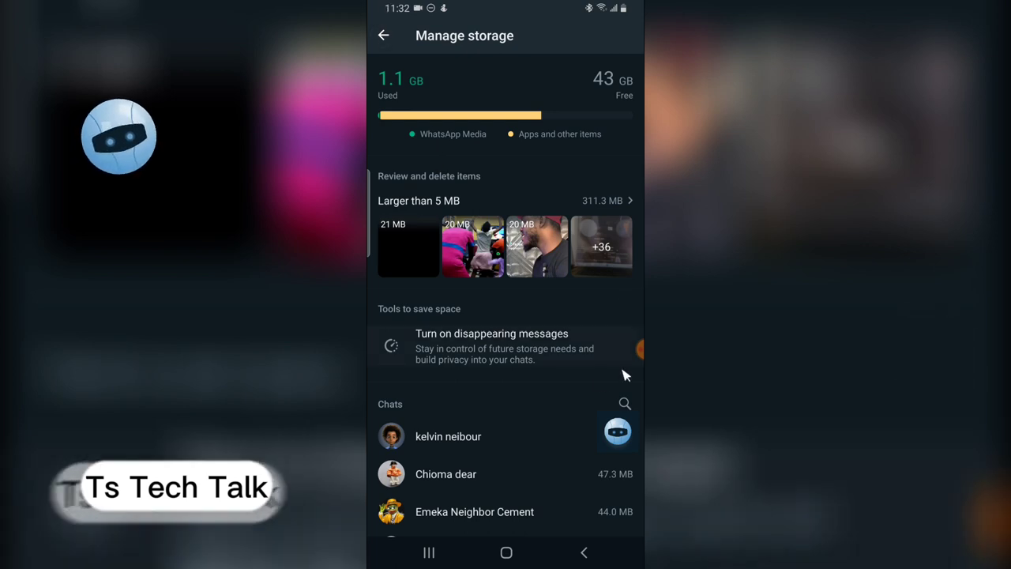
pyautogui.click(528, 446)
pyautogui.scroll(-5, 525, 446)
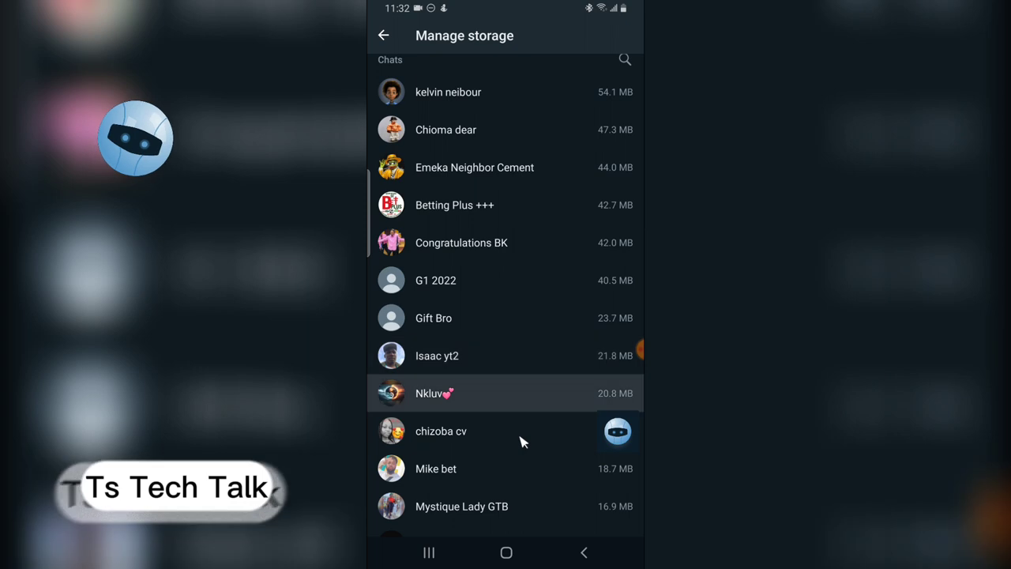
pyautogui.click(509, 431)
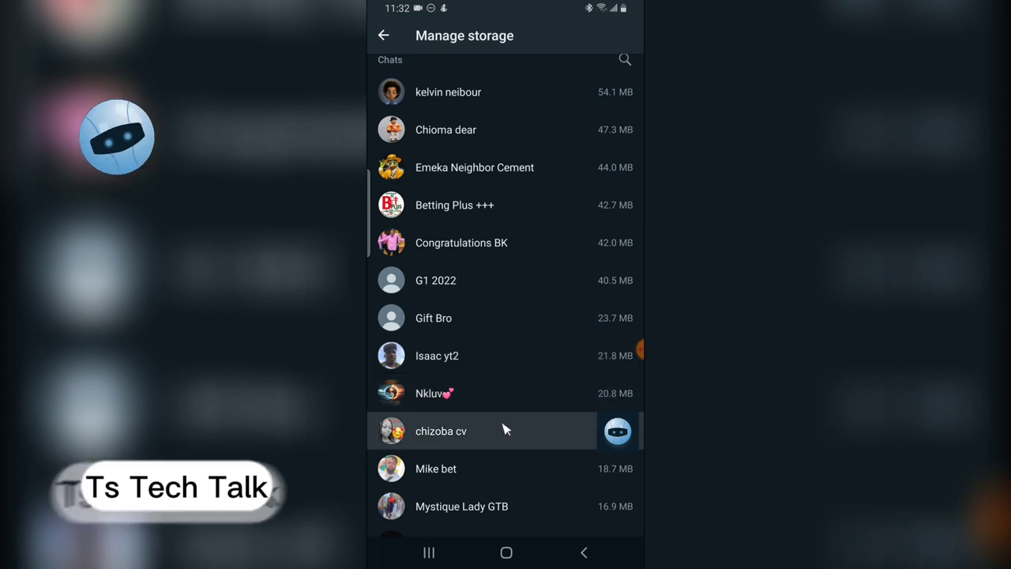
pyautogui.click(516, 406)
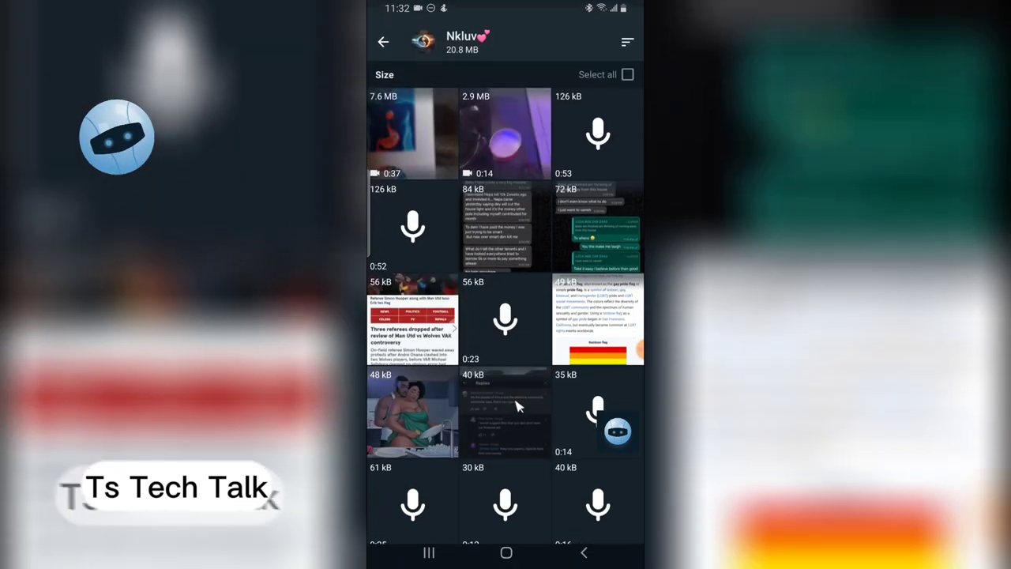
# Examine the media files and voice messages stored in this chat and their sizes.
pyautogui.scroll(-5, 551, 483)
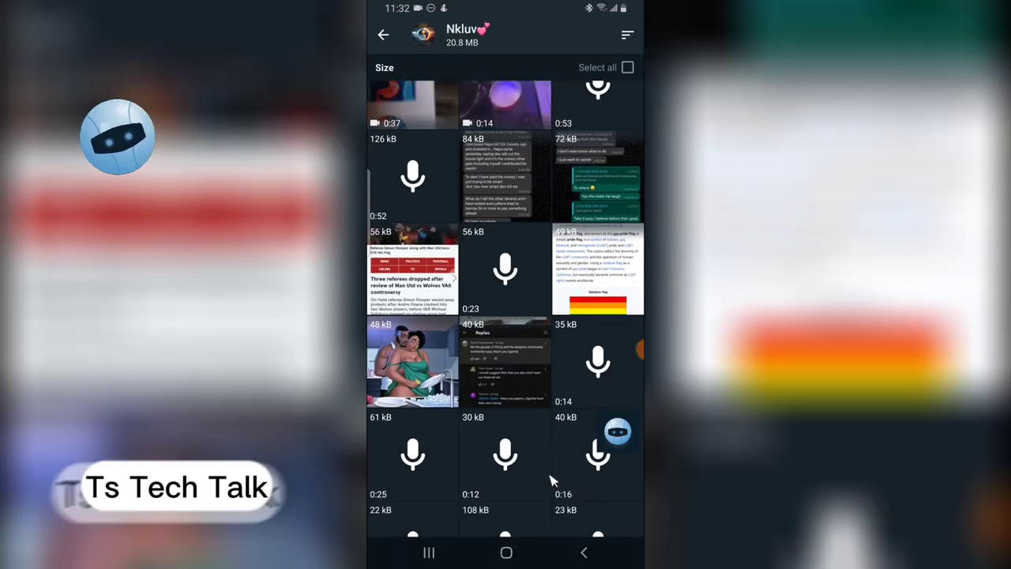
pyautogui.scroll(10, 528, 411)
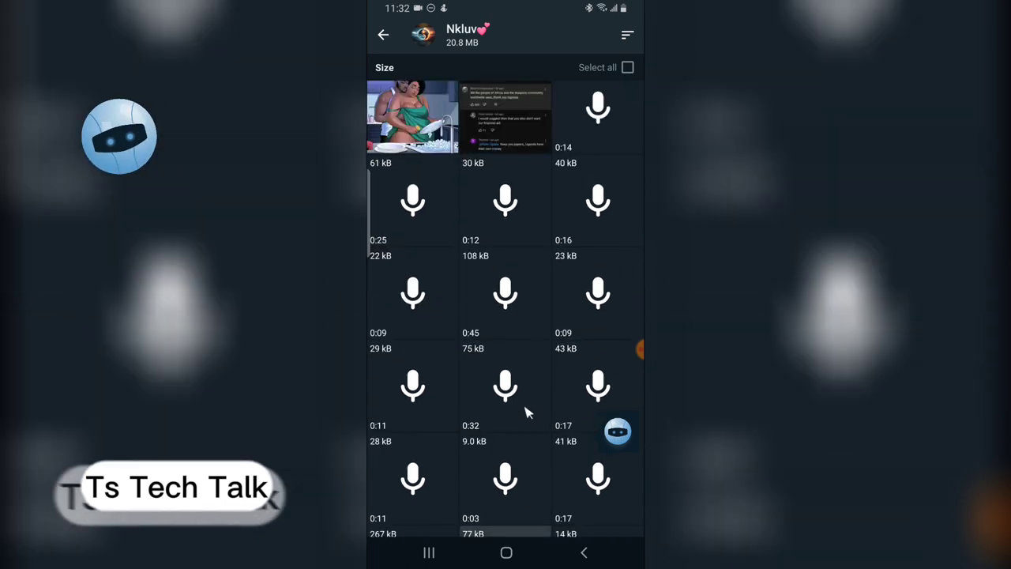
pyautogui.scroll(-12, 526, 413)
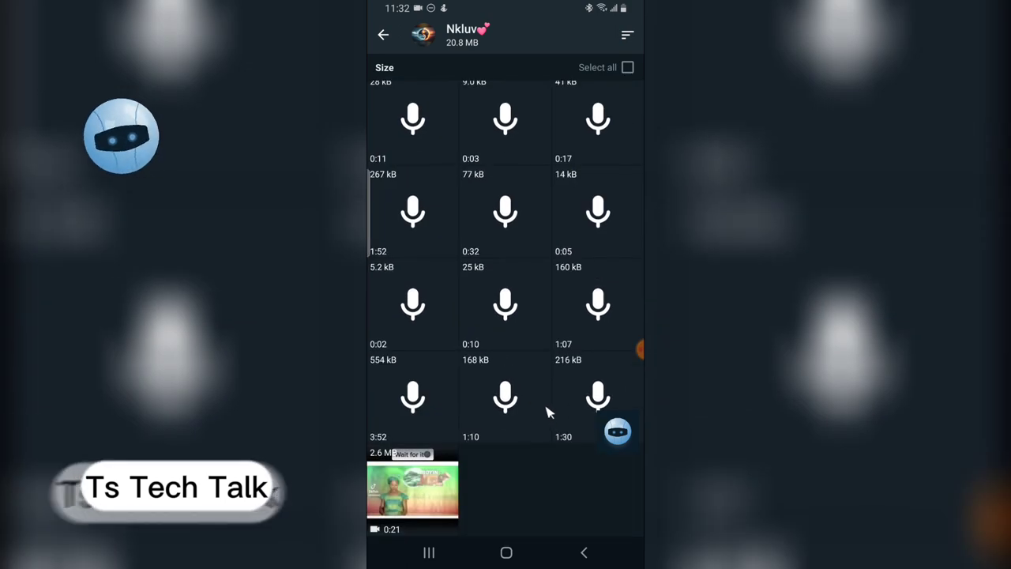
pyautogui.scroll(3, 548, 412)
pyautogui.scroll(2, 598, 395)
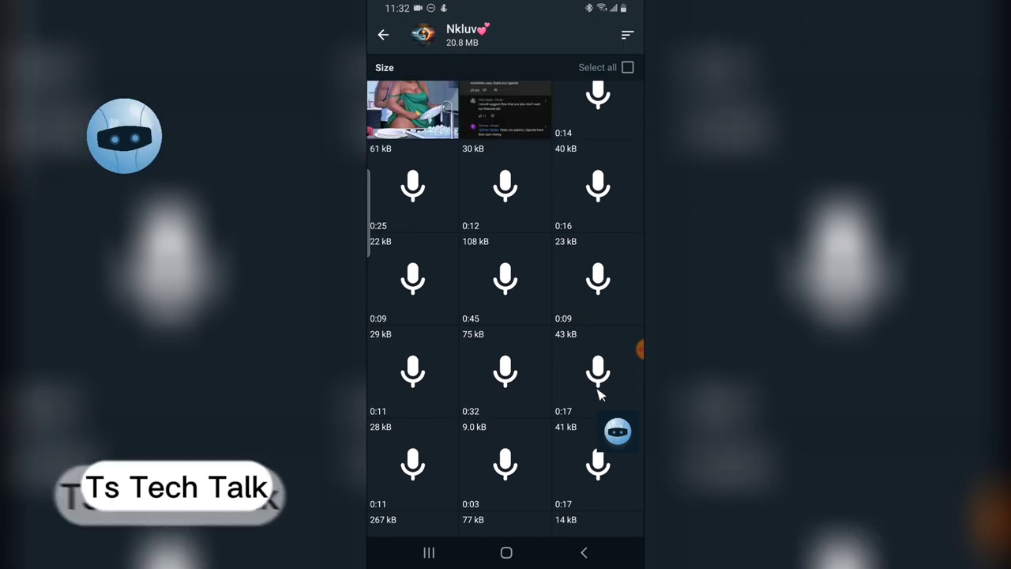
# Delete all stored media items of this 20.8 MB chat and return to Manage storage.
pyautogui.scroll(-1, 598, 395)
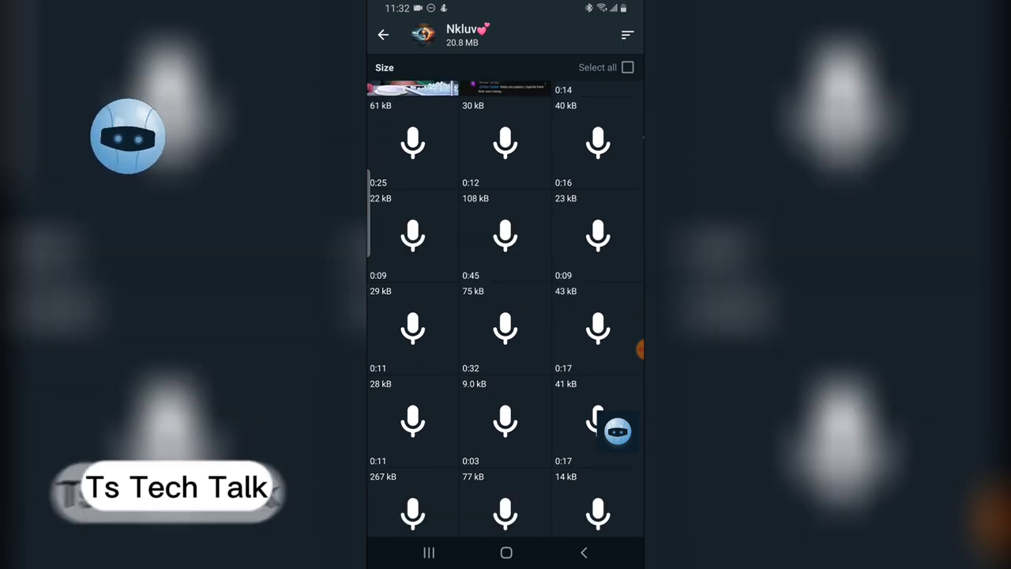
pyautogui.click(629, 68)
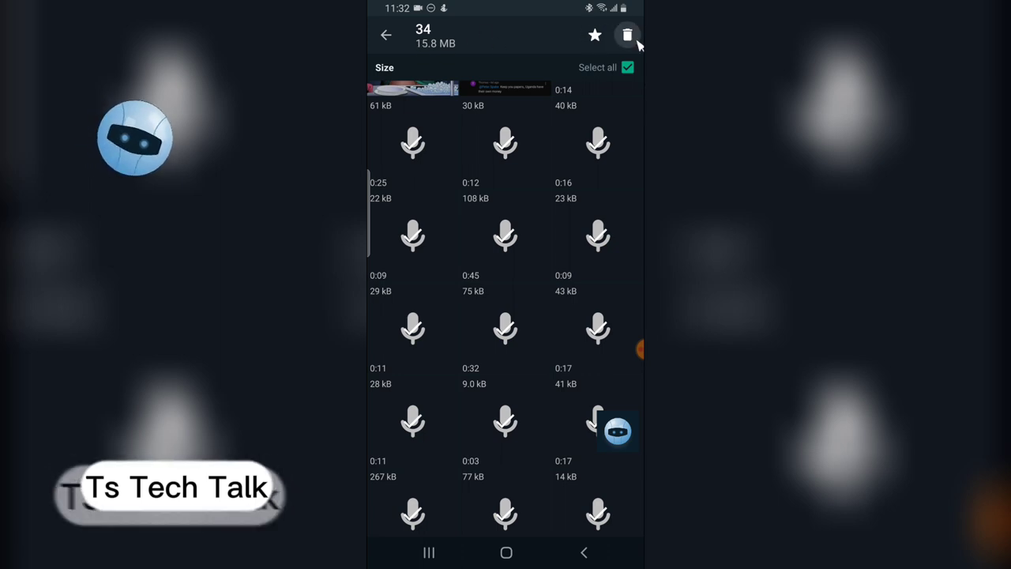
pyautogui.click(632, 37)
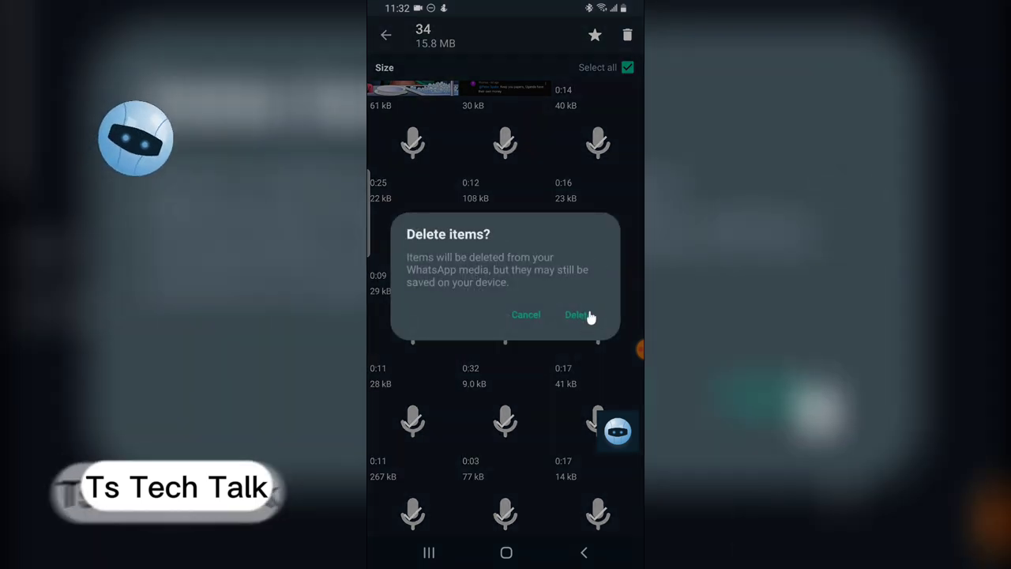
pyautogui.click(589, 315)
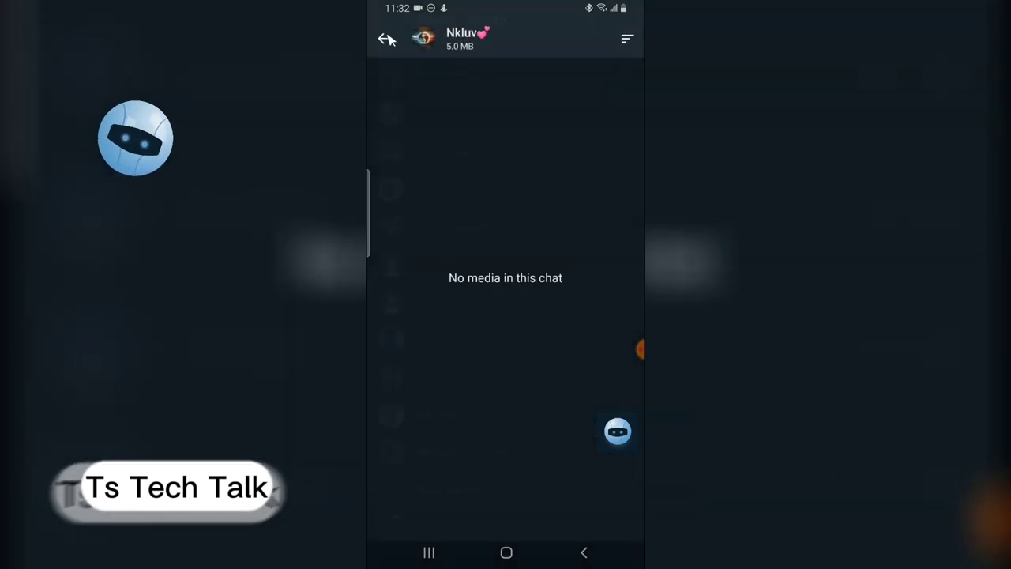
pyautogui.click(386, 37)
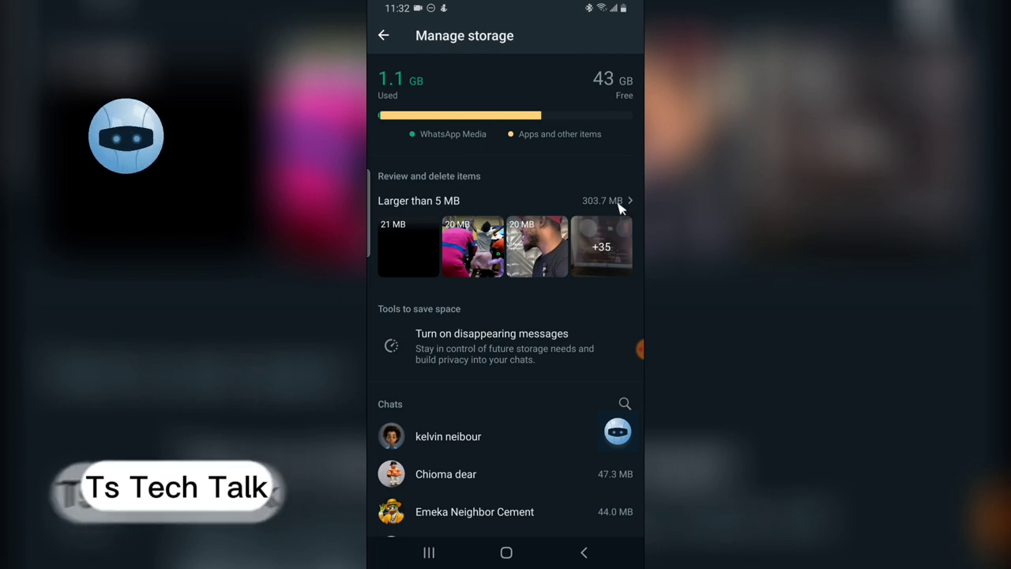
# Open the 8.1 MB chat in Manage storage, delete all of its stored items, and return to the chat list.
pyautogui.click(437, 348)
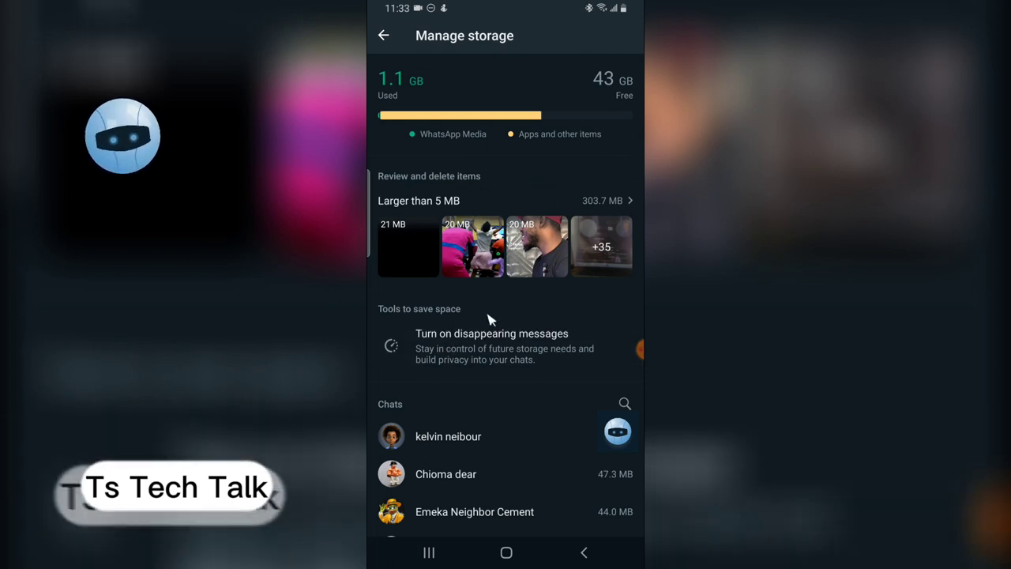
pyautogui.scroll(-4, 522, 345)
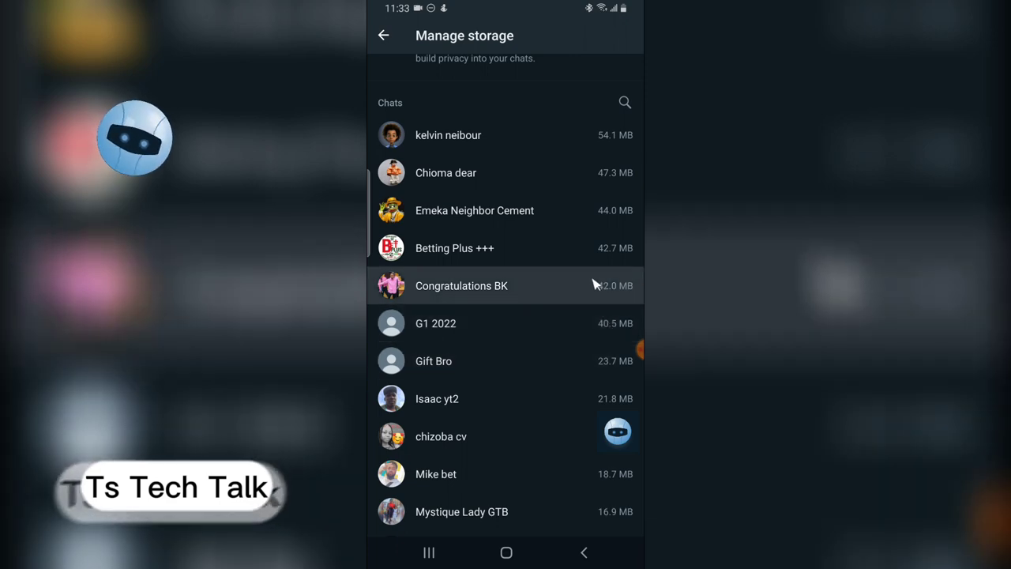
pyautogui.scroll(-6, 597, 294)
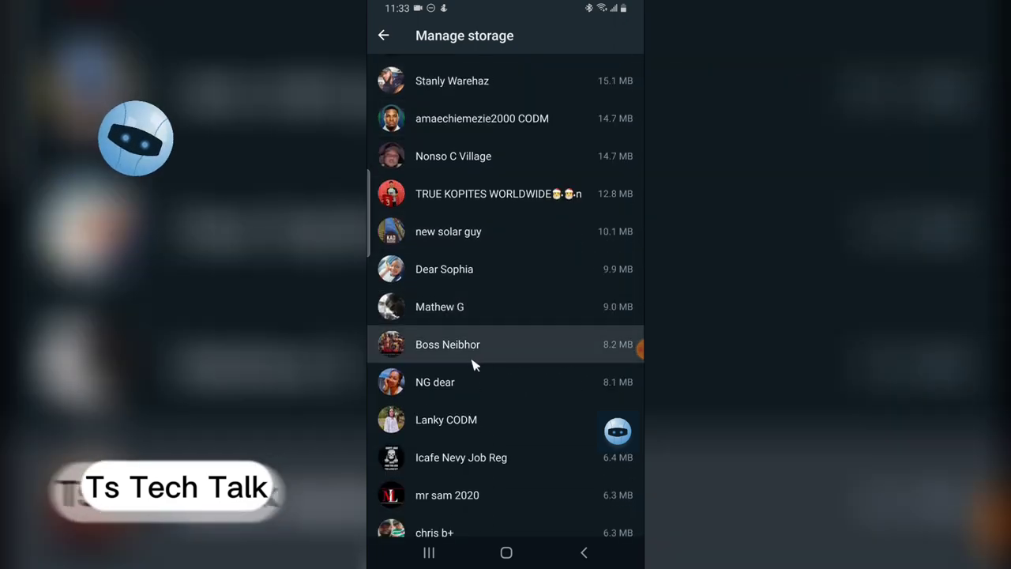
pyautogui.click(497, 384)
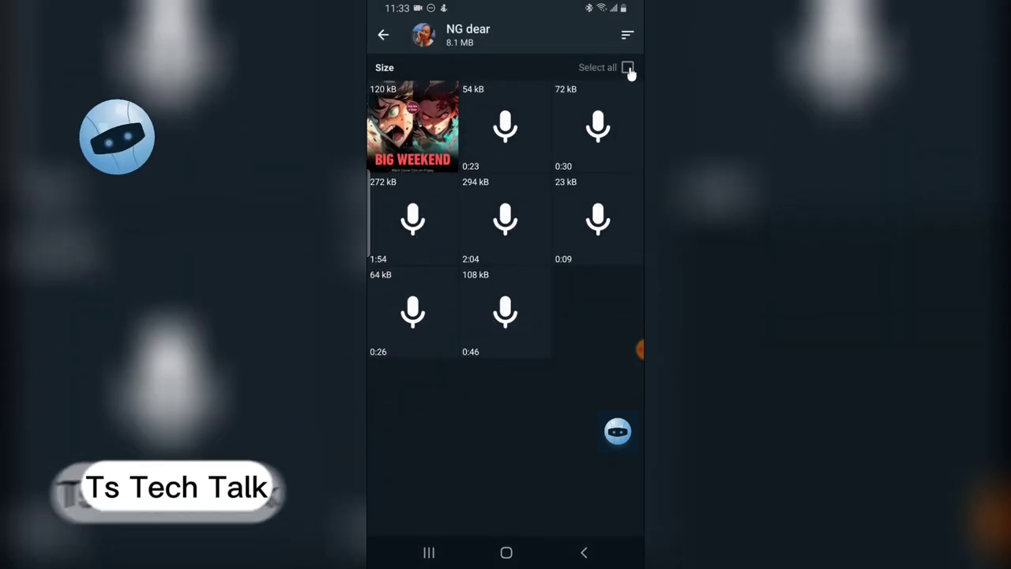
pyautogui.click(628, 68)
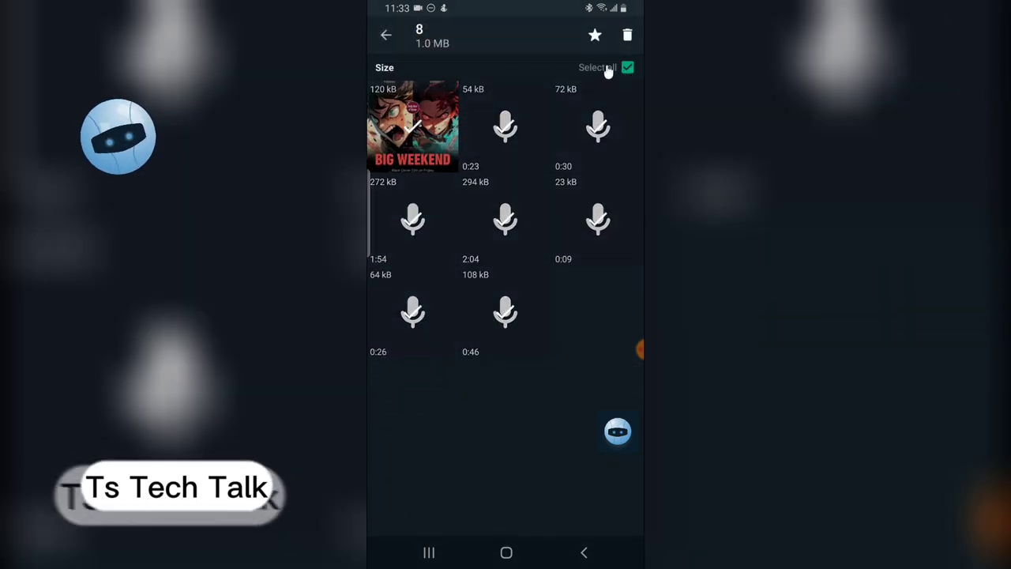
pyautogui.click(627, 34)
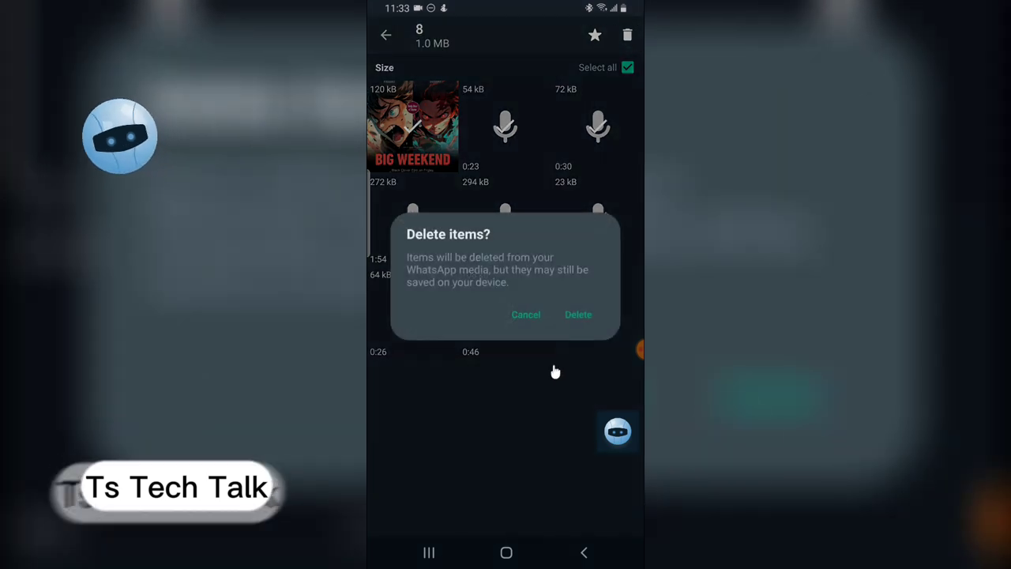
pyautogui.click(572, 315)
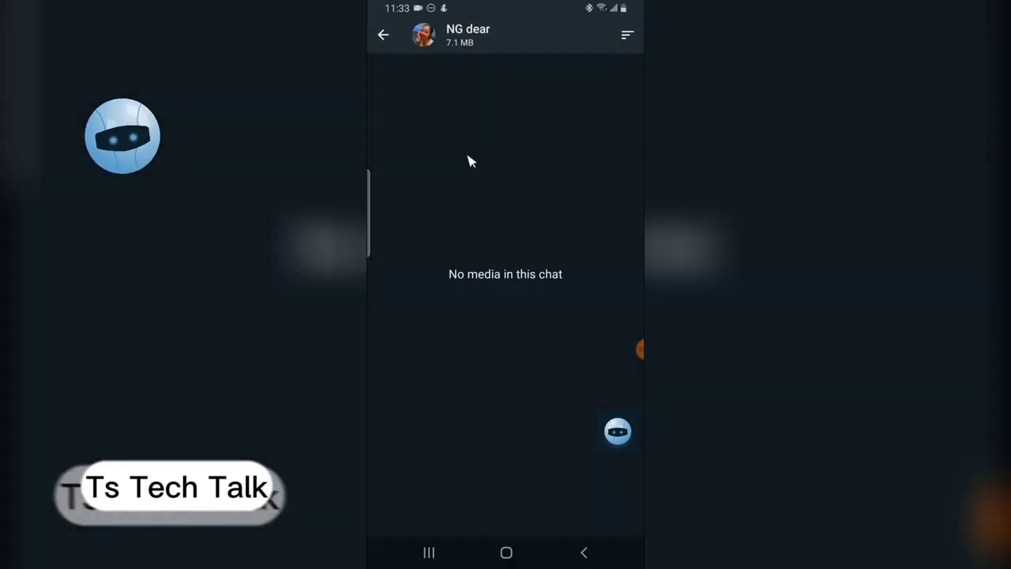
pyautogui.click(392, 42)
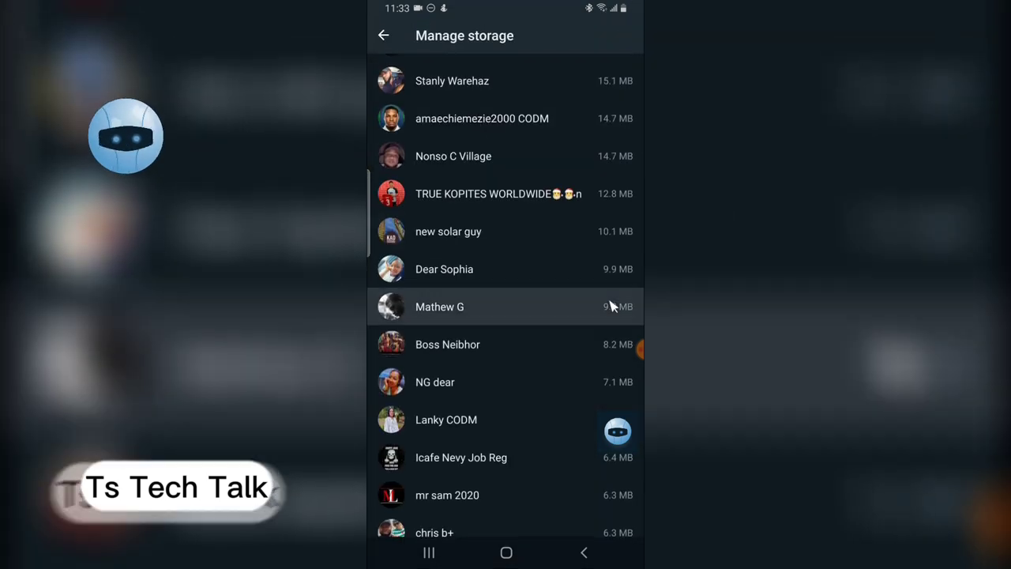
# Look through the remaining chats by storage size and go back to the Storage and data settings.
pyautogui.scroll(-3, 562, 445)
pyautogui.scroll(-10, 567, 440)
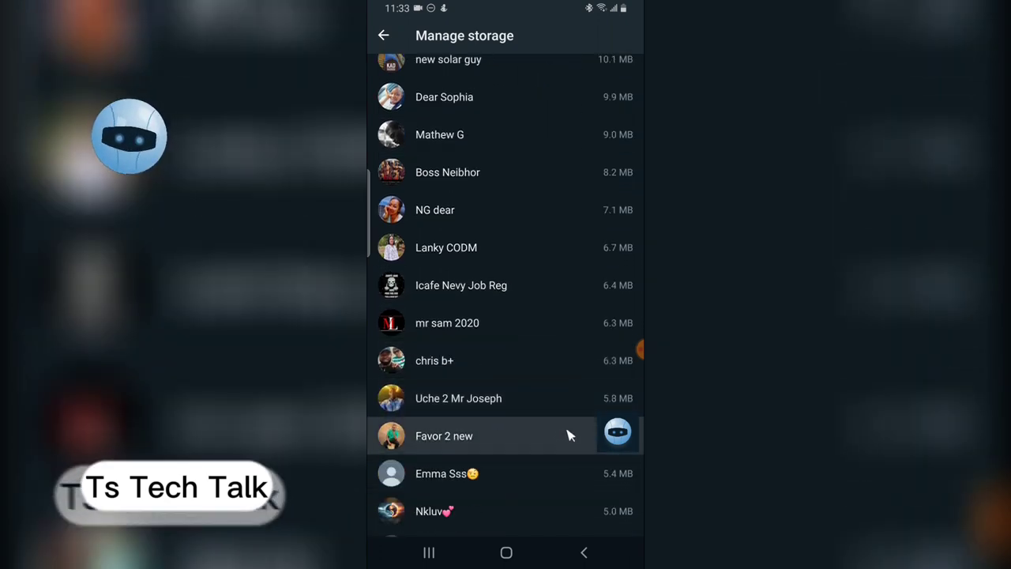
pyautogui.scroll(15, 588, 420)
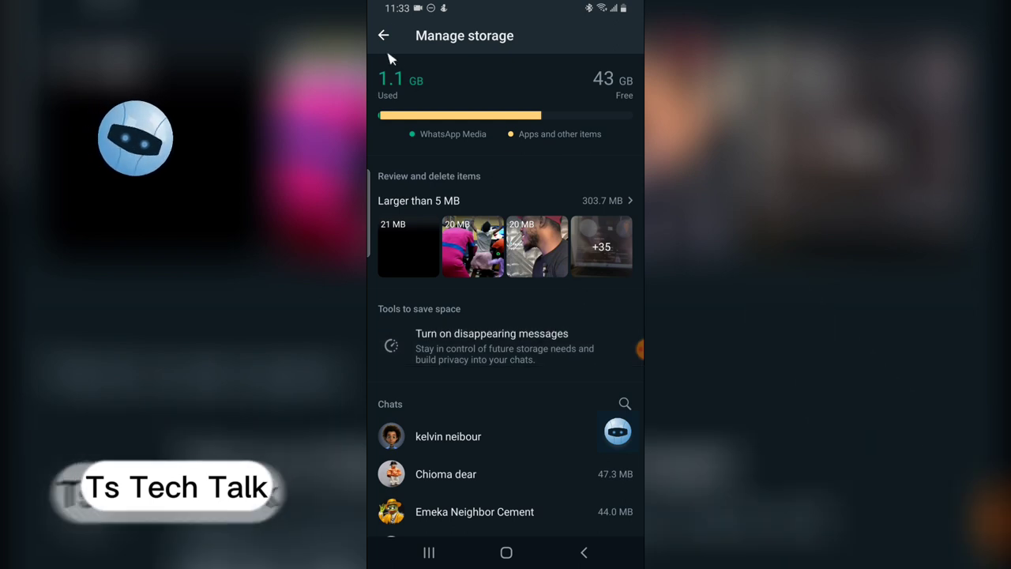
pyautogui.click(384, 36)
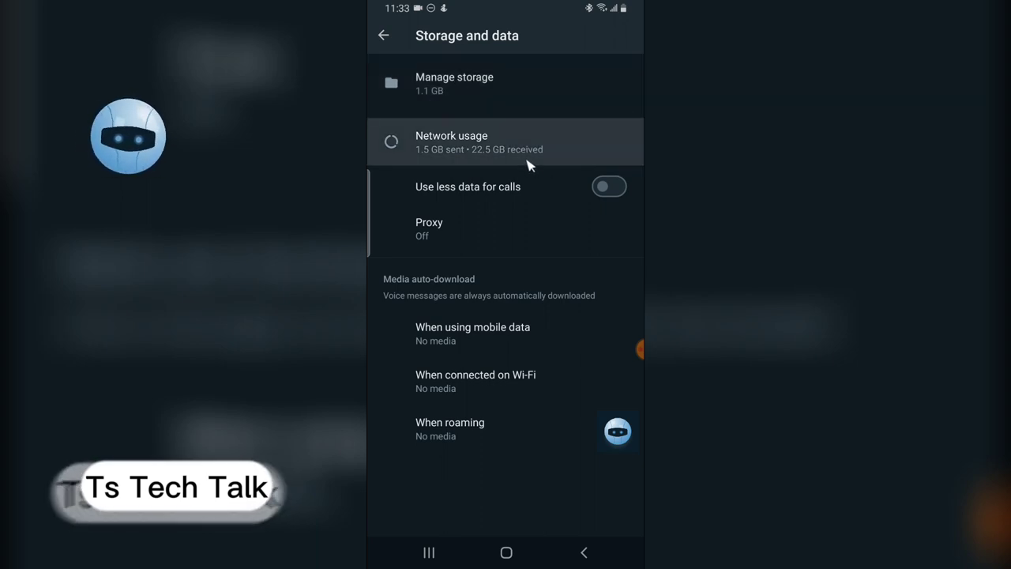
# Reopen Manage storage and review the chat list from the largest down to the kilobyte-sized chats.
pyautogui.click(537, 101)
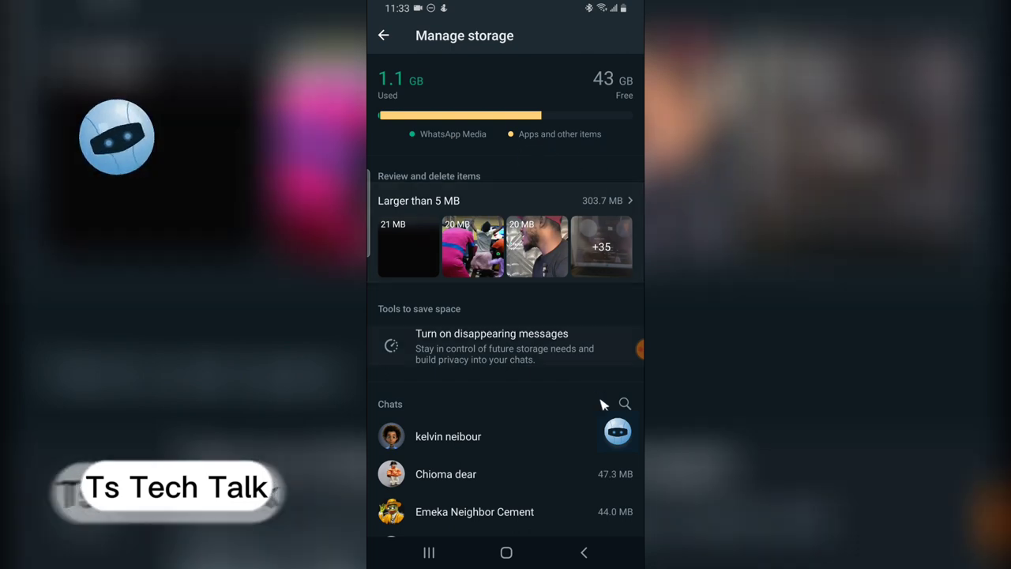
pyautogui.scroll(-10, 593, 429)
pyautogui.scroll(-15, 593, 429)
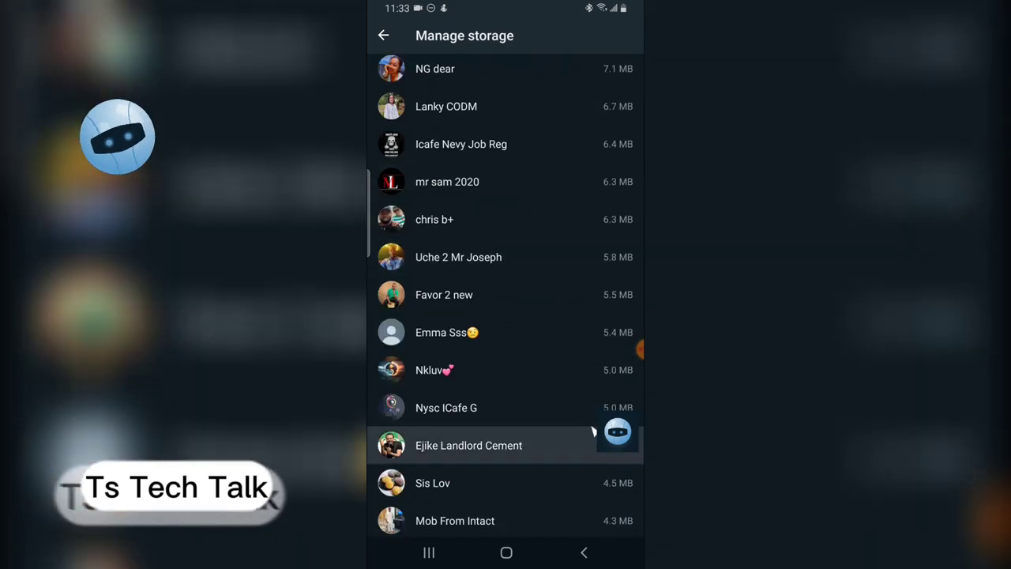
pyautogui.scroll(-5, 593, 429)
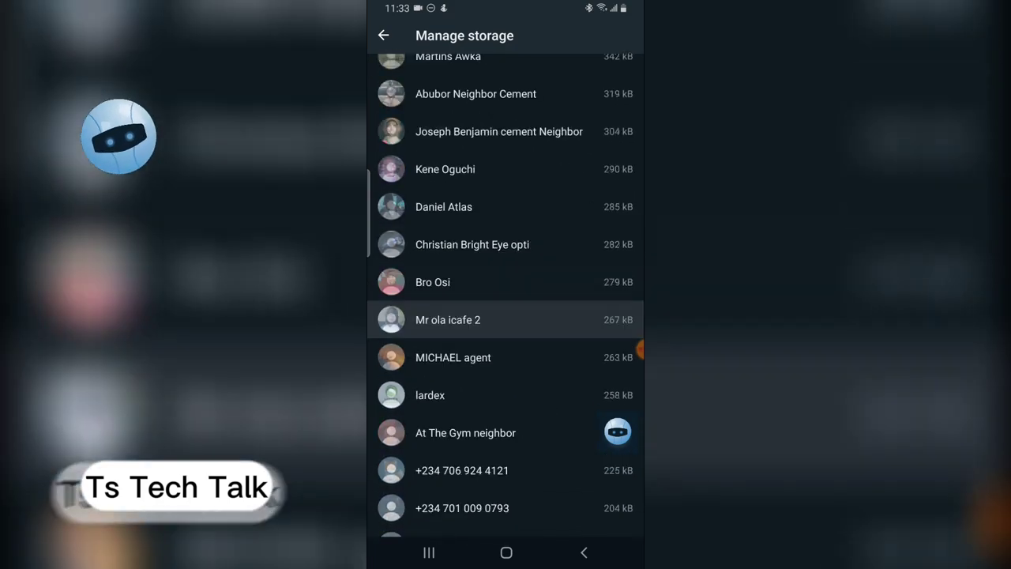
pyautogui.scroll(10, 593, 428)
pyautogui.scroll(20, 617, 431)
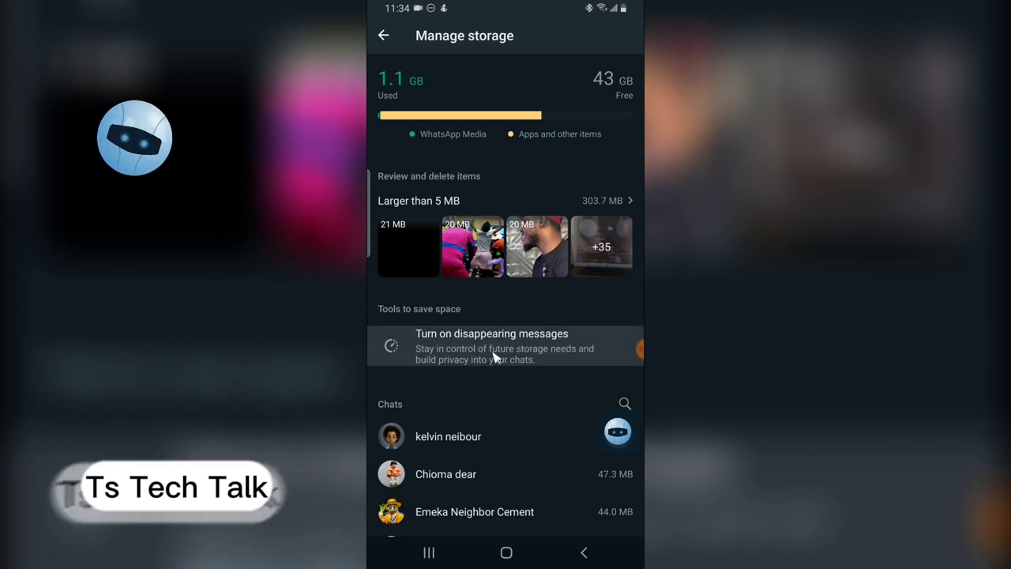
# View the disappearing messages options and look through the stored items larger than 5 MB.
pyautogui.click(495, 356)
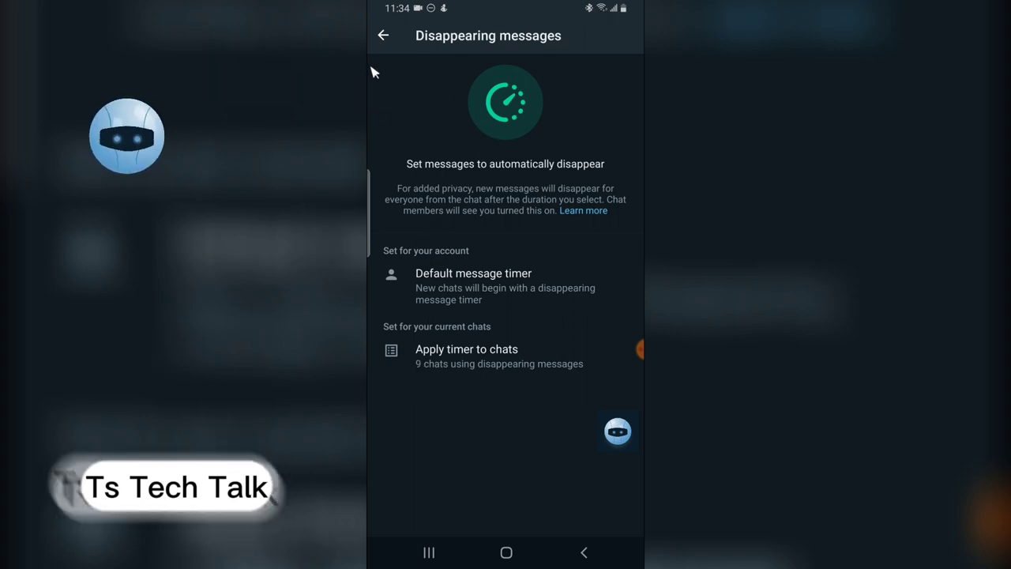
pyautogui.click(385, 36)
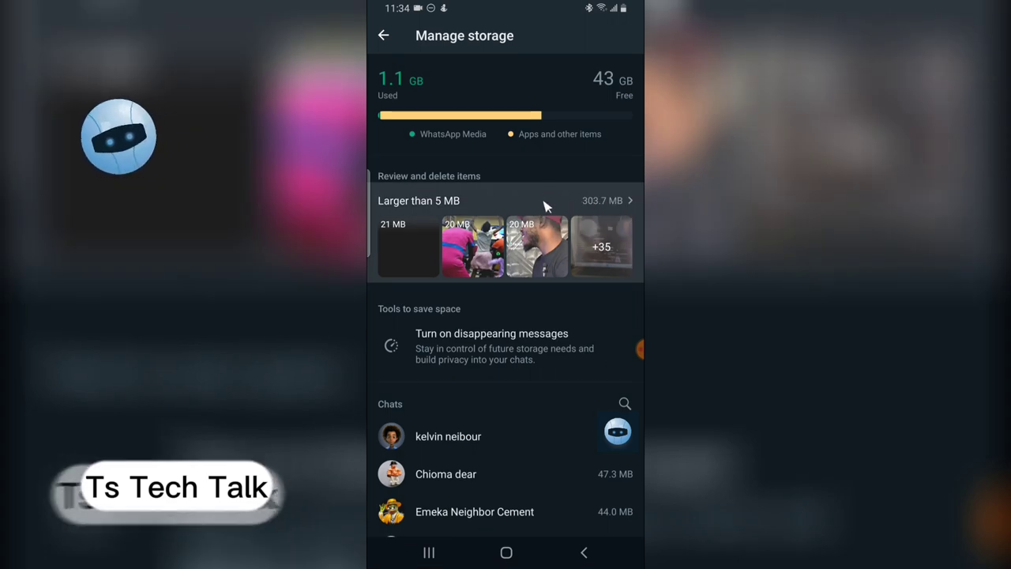
pyautogui.click(543, 206)
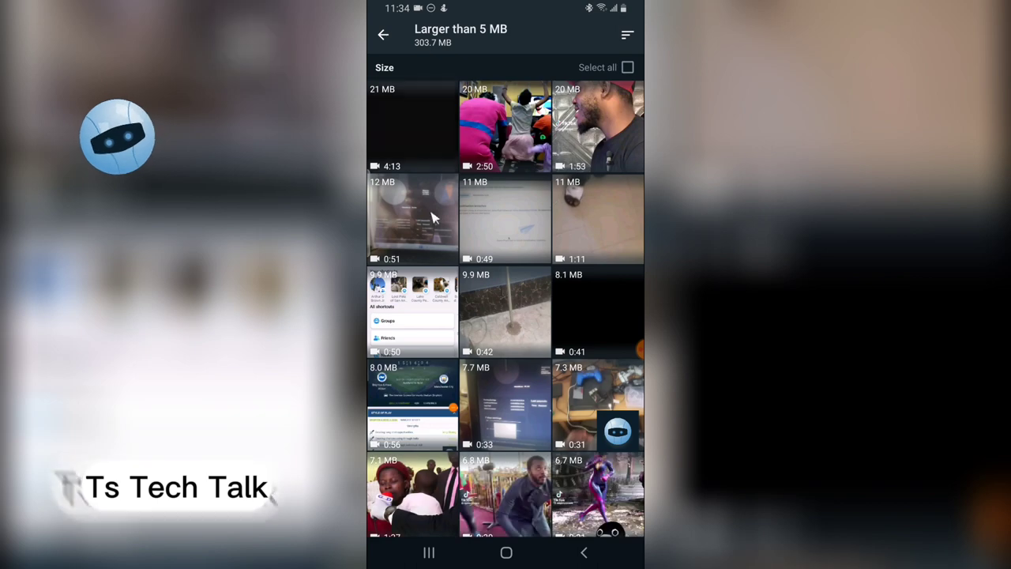
pyautogui.scroll(-10, 560, 235)
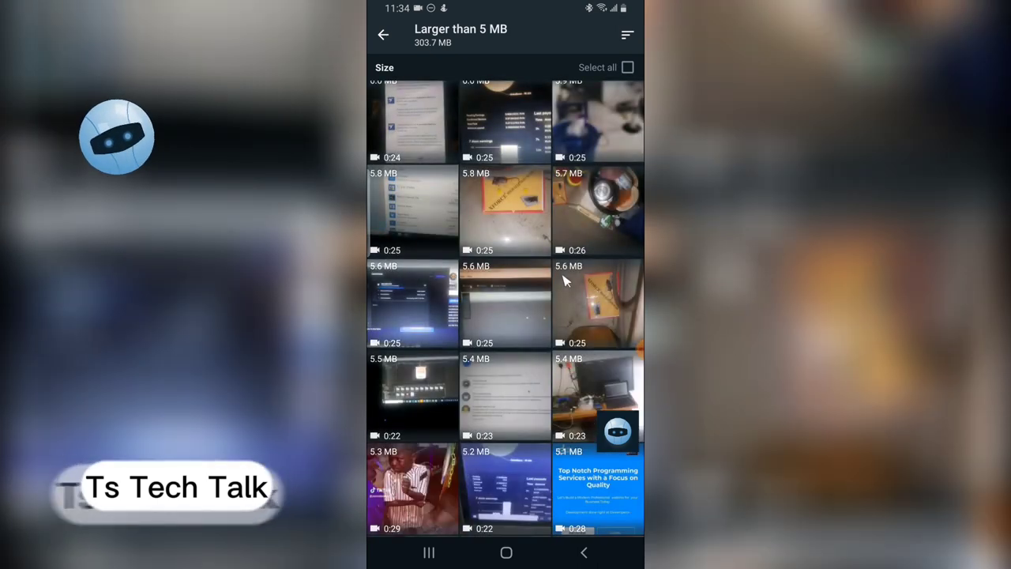
pyautogui.scroll(10, 569, 274)
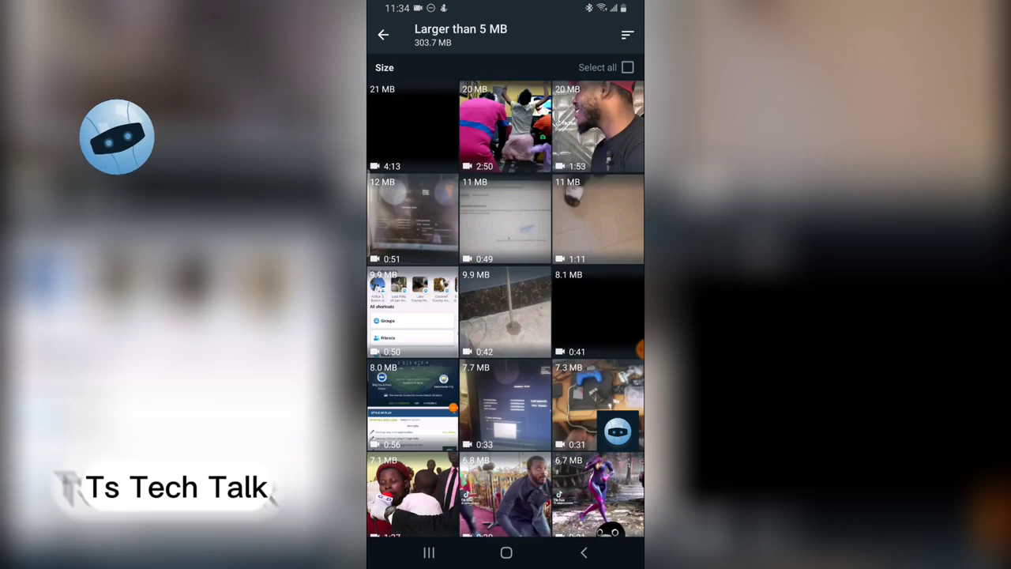
# Select all items larger than 5 MB, look over the selection, and clear it again.
pyautogui.click(627, 67)
pyautogui.scroll(-10, 577, 382)
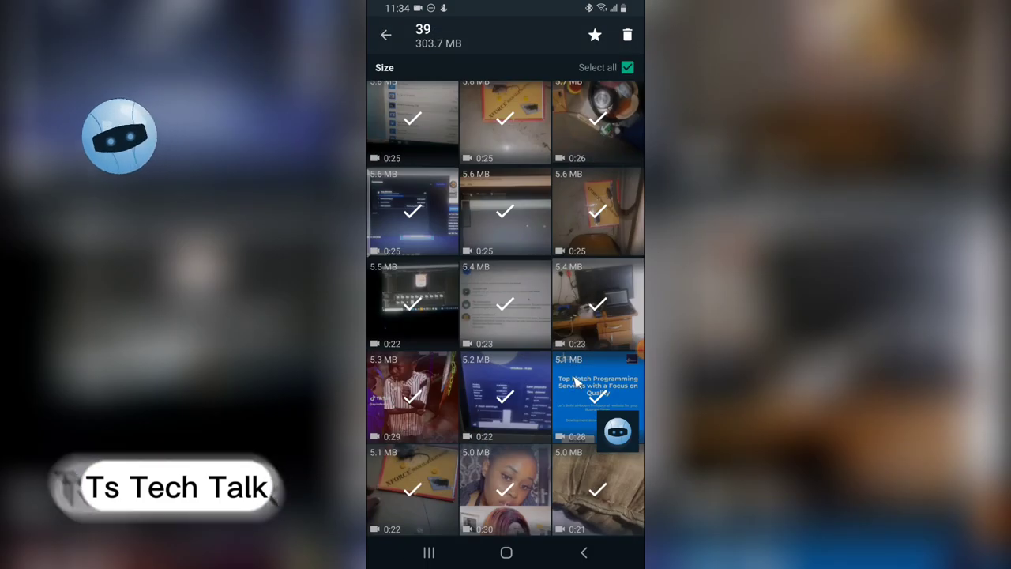
pyautogui.scroll(10, 576, 382)
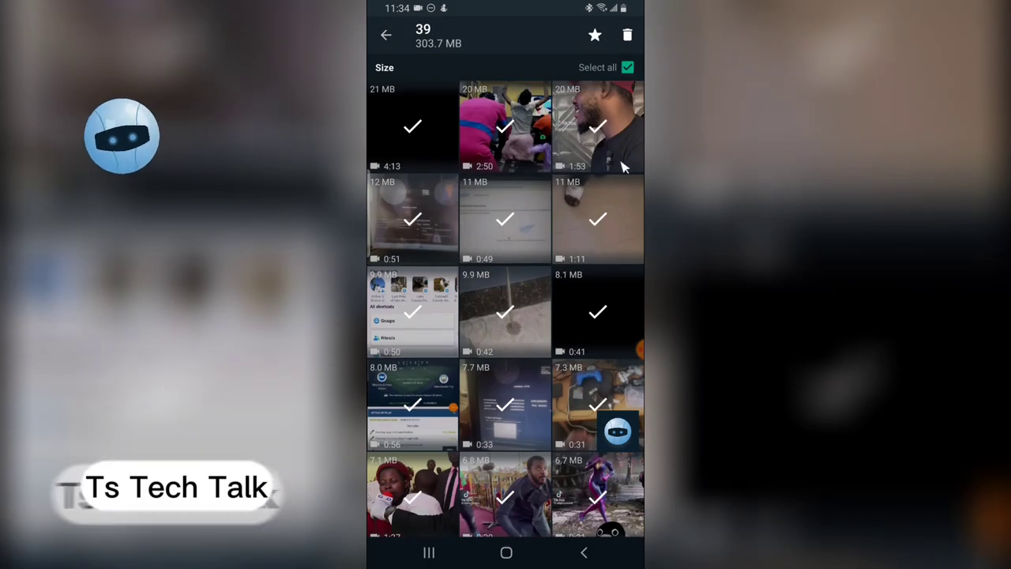
pyautogui.click(627, 67)
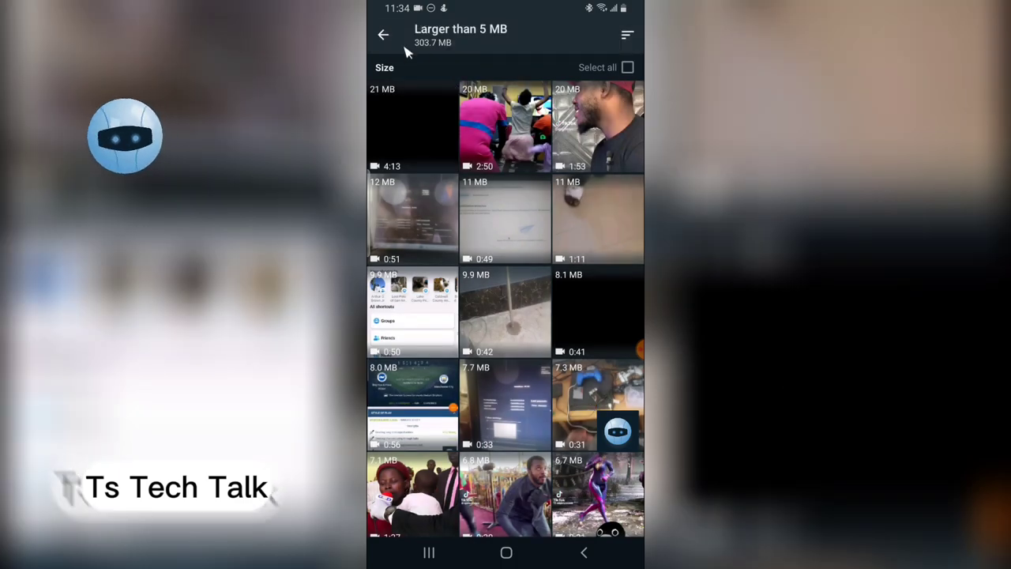
# Leave the large items list and go back through Storage and data to WhatsApp's main Settings page.
pyautogui.click(383, 36)
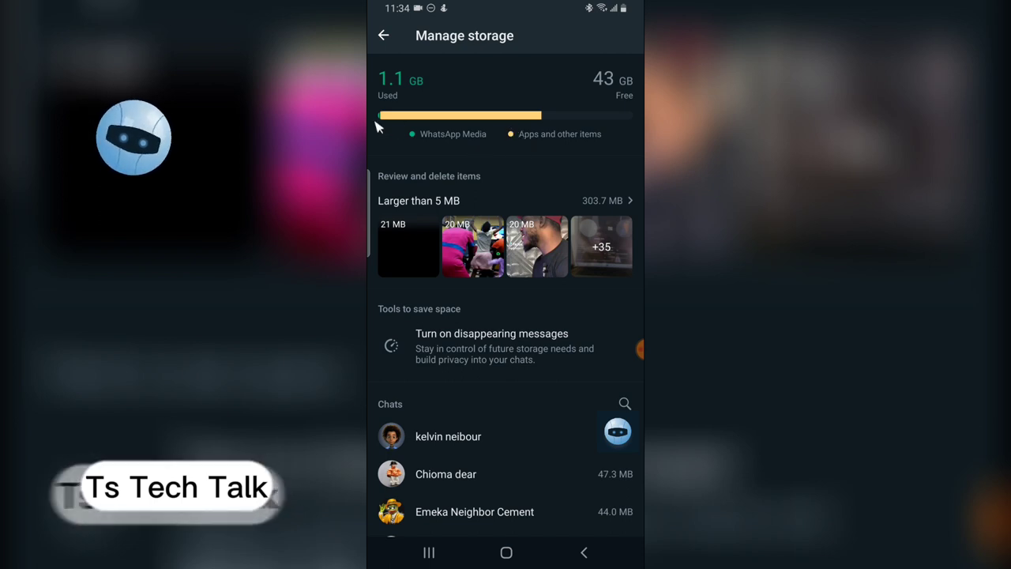
pyautogui.click(383, 35)
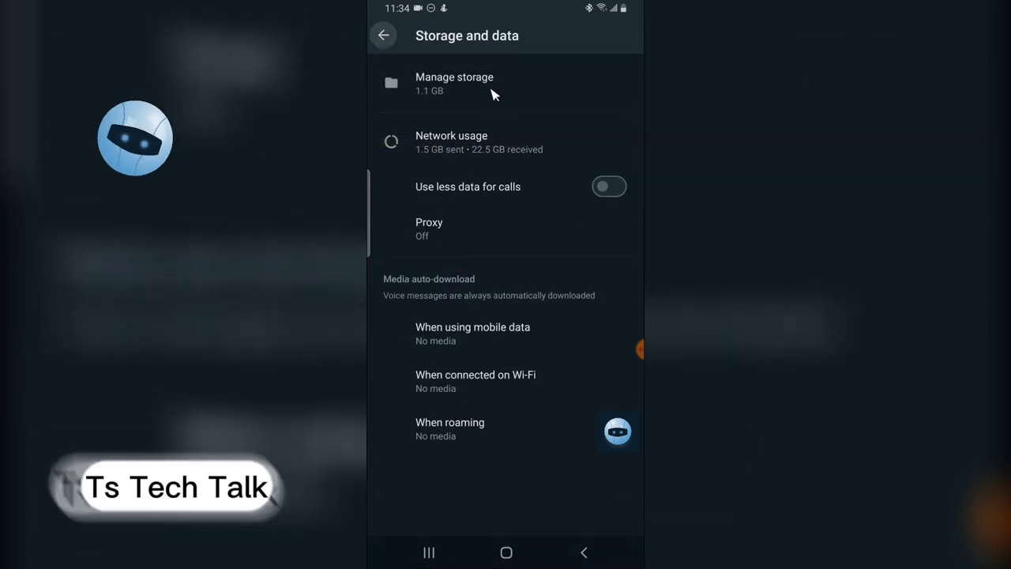
pyautogui.click(528, 127)
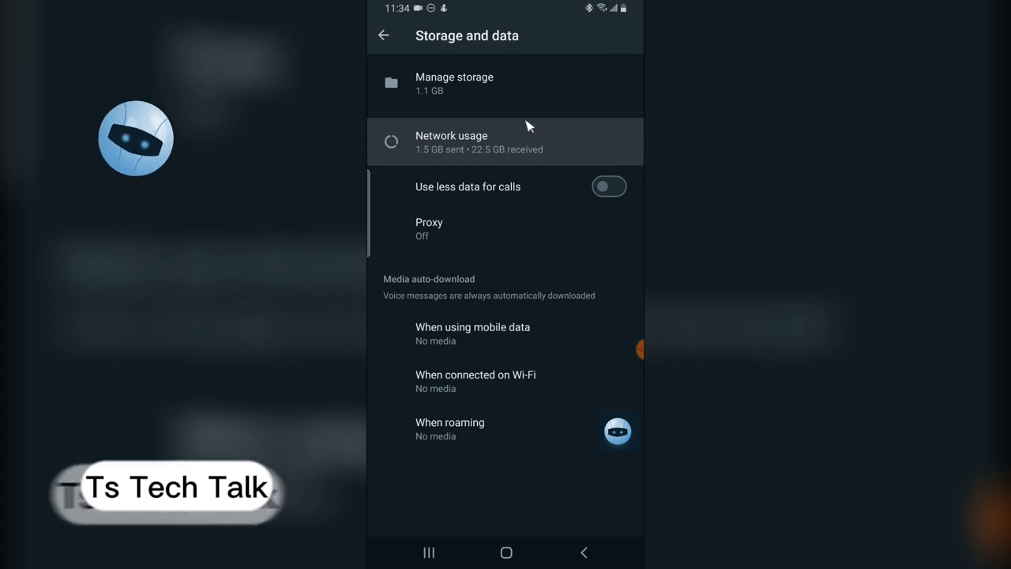
pyautogui.click(384, 37)
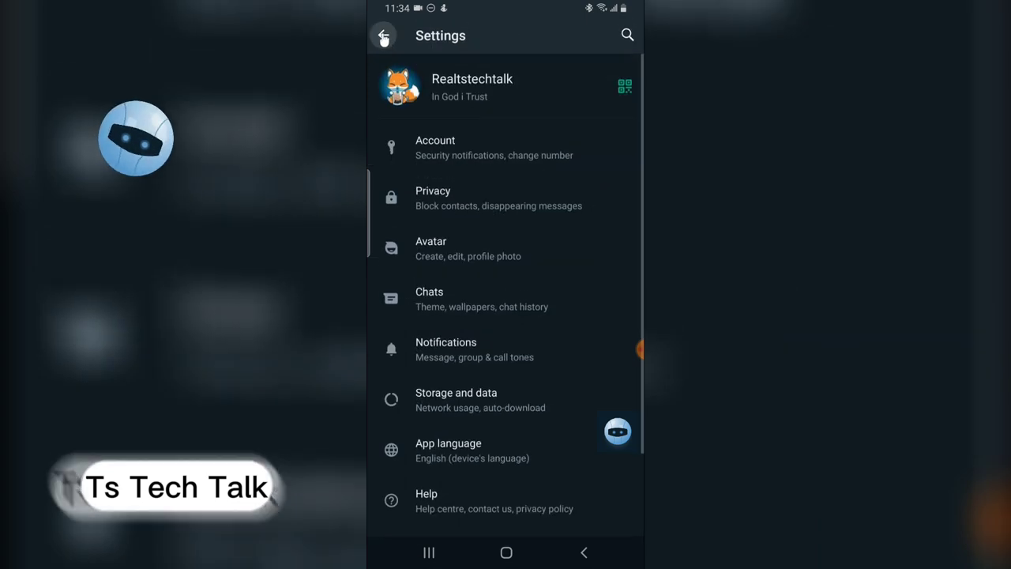